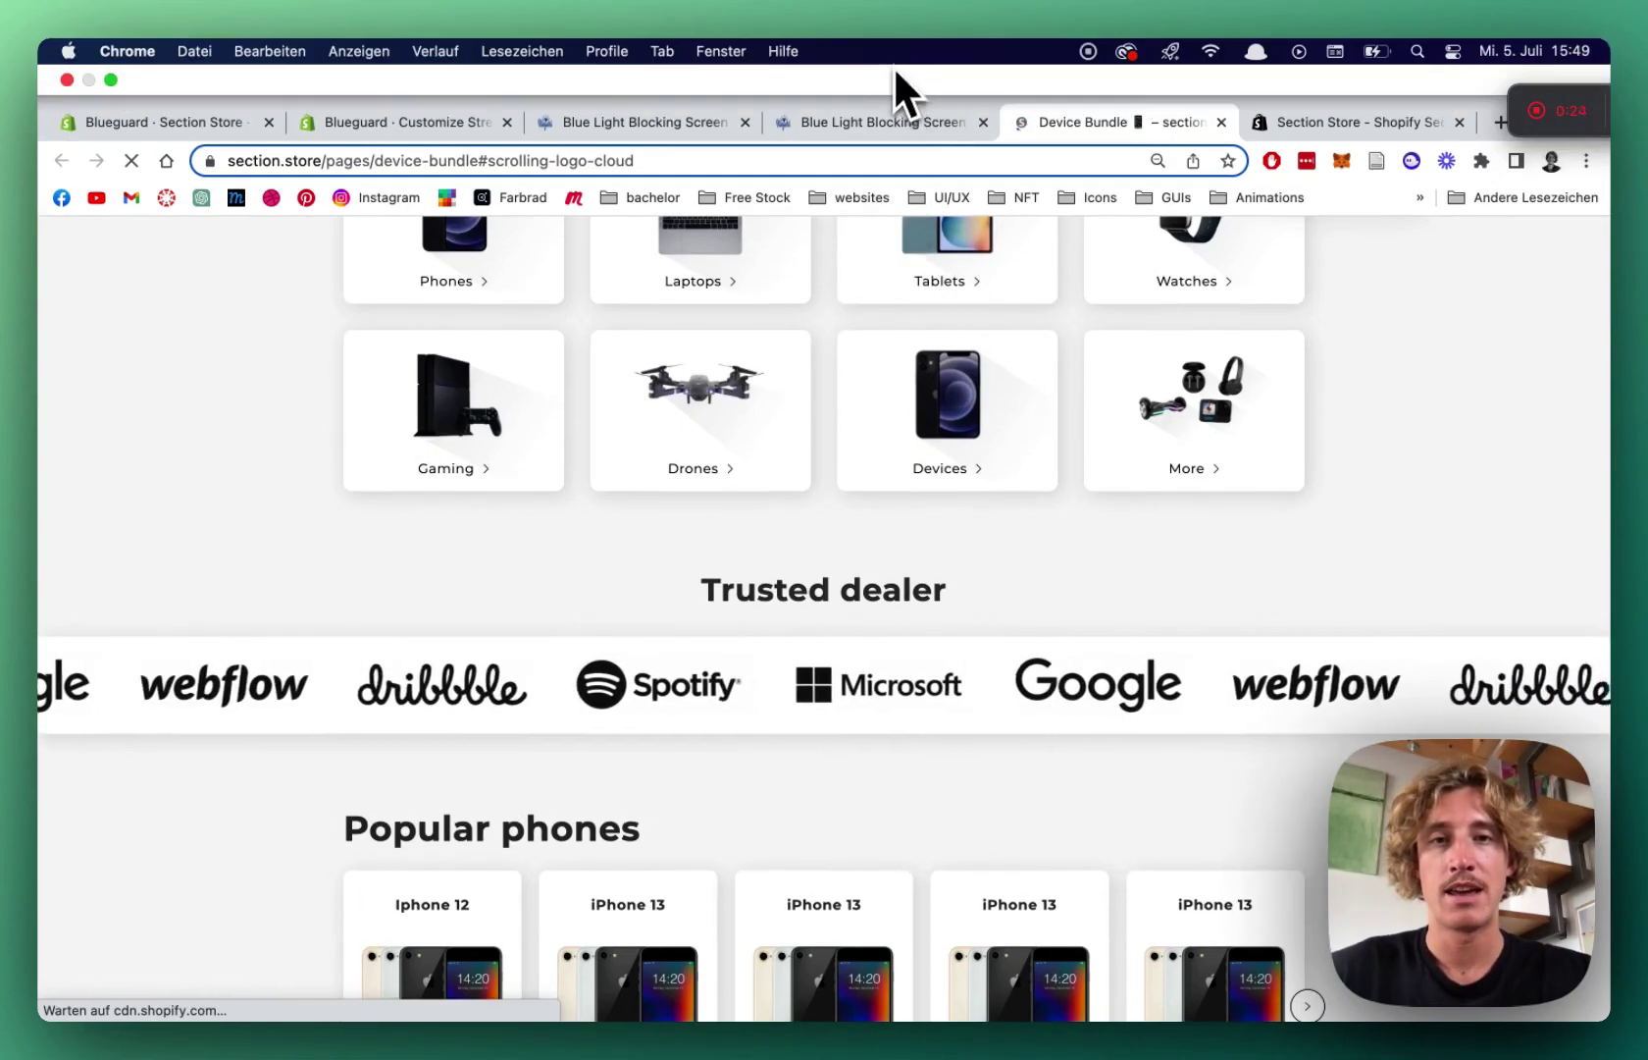
- View the live Blueguard storefront homepage at getblueguard.com in Chrome
click(894, 64)
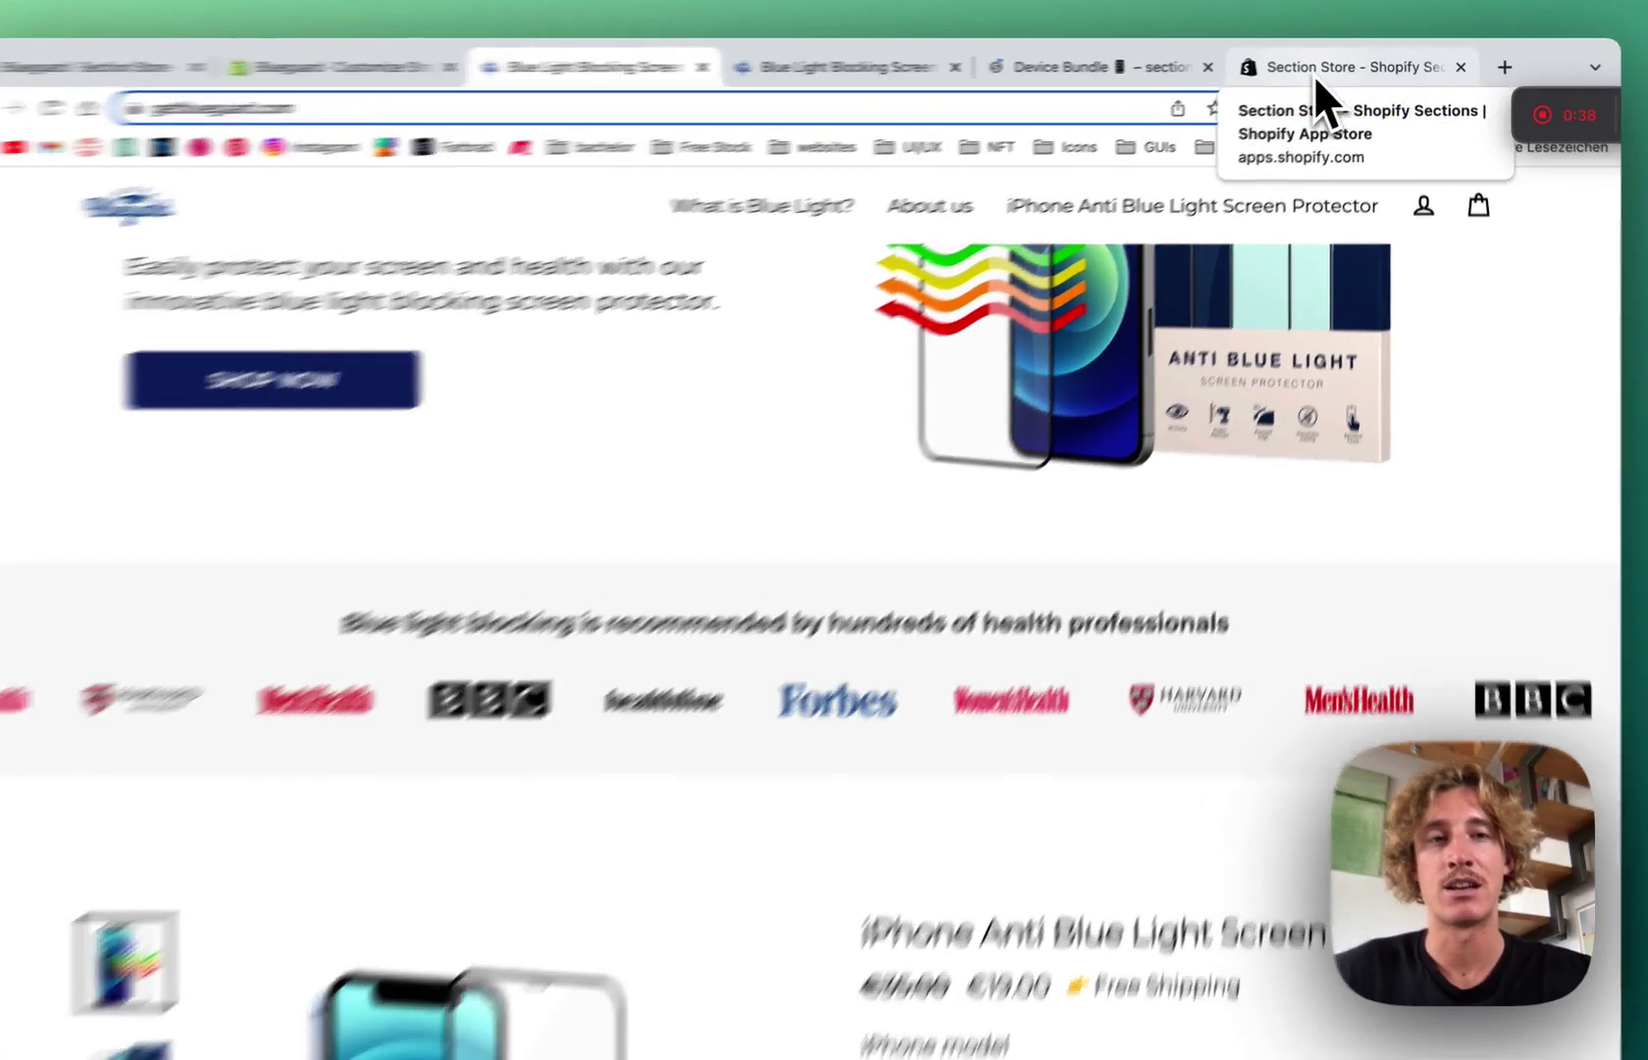
- Open the Section Store app from its App Store listing in the Blueguard admin
click(1318, 69)
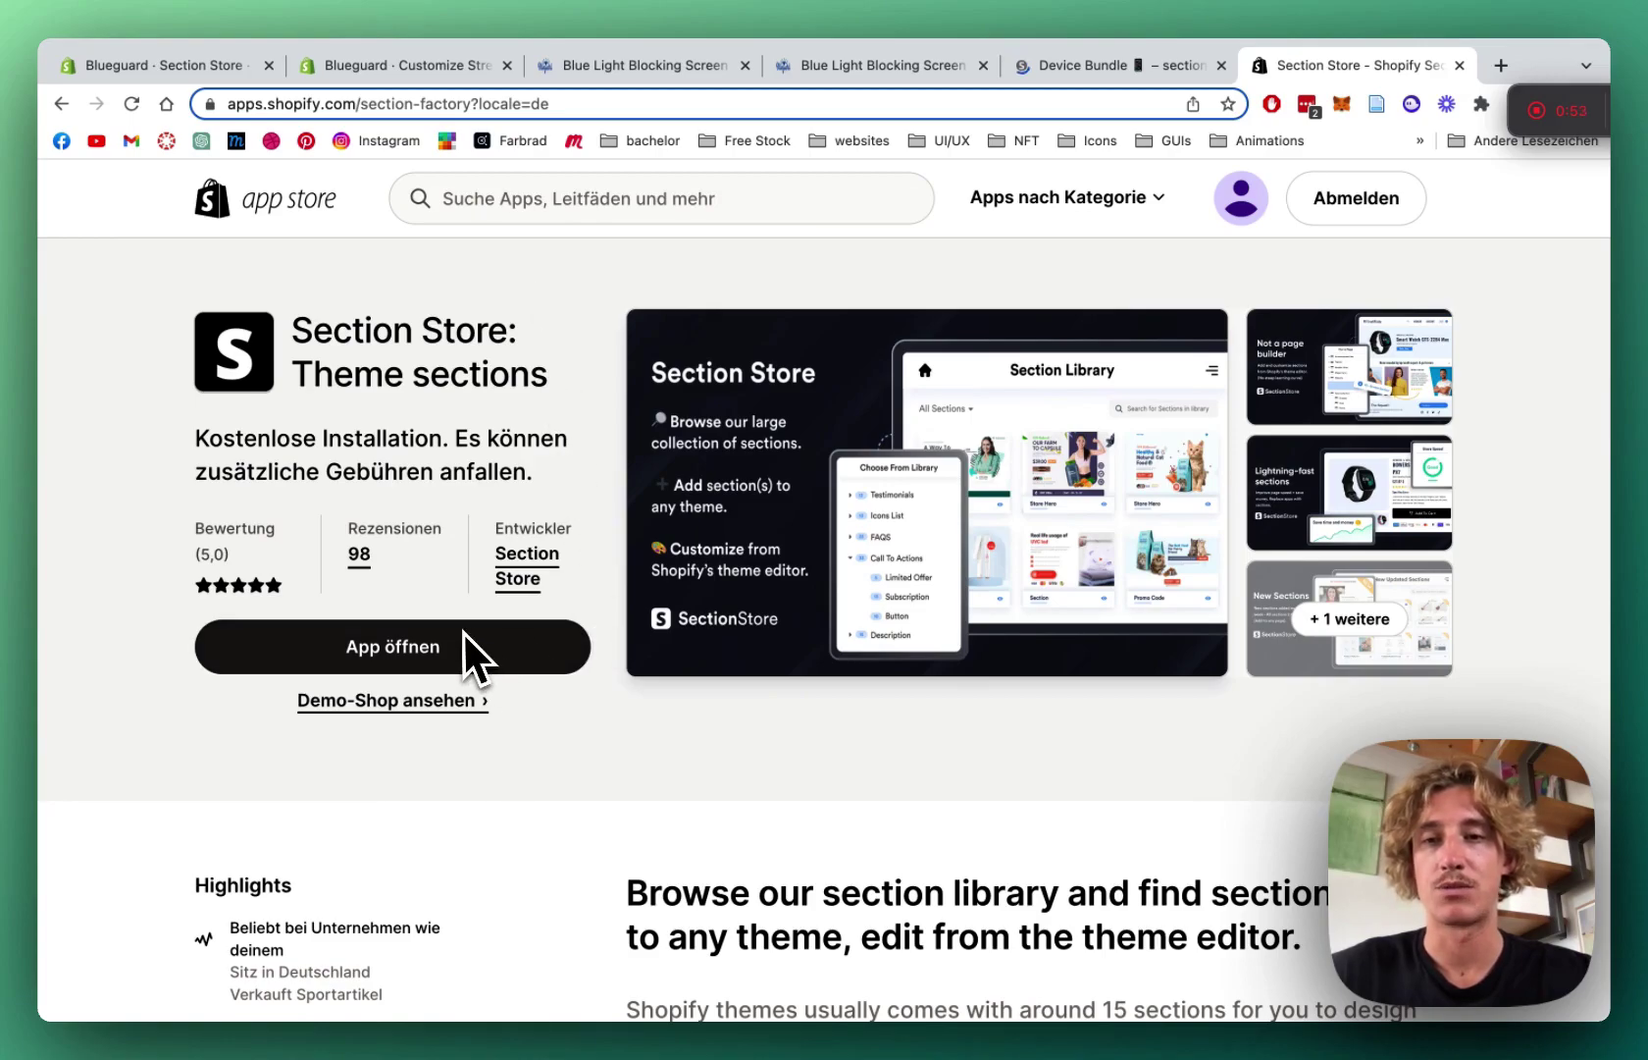
click(221, 66)
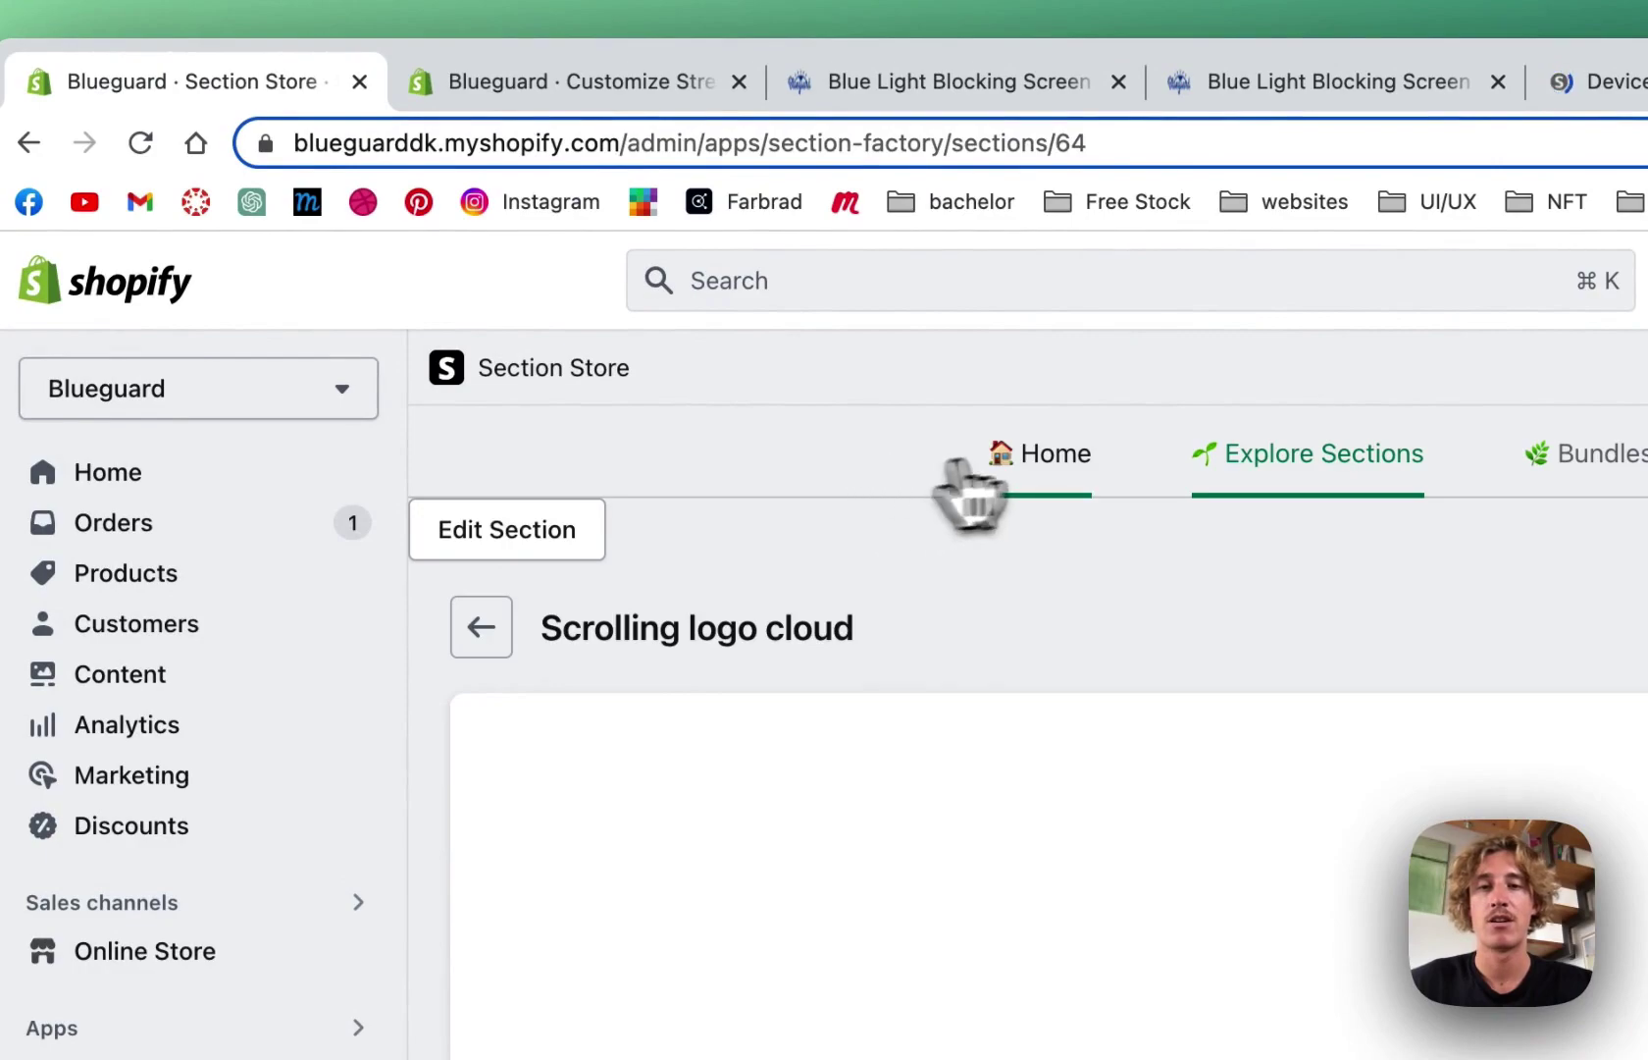
- Search the sections library for 'scro' and open the $9 Scrolling logo cloud details
click(1069, 446)
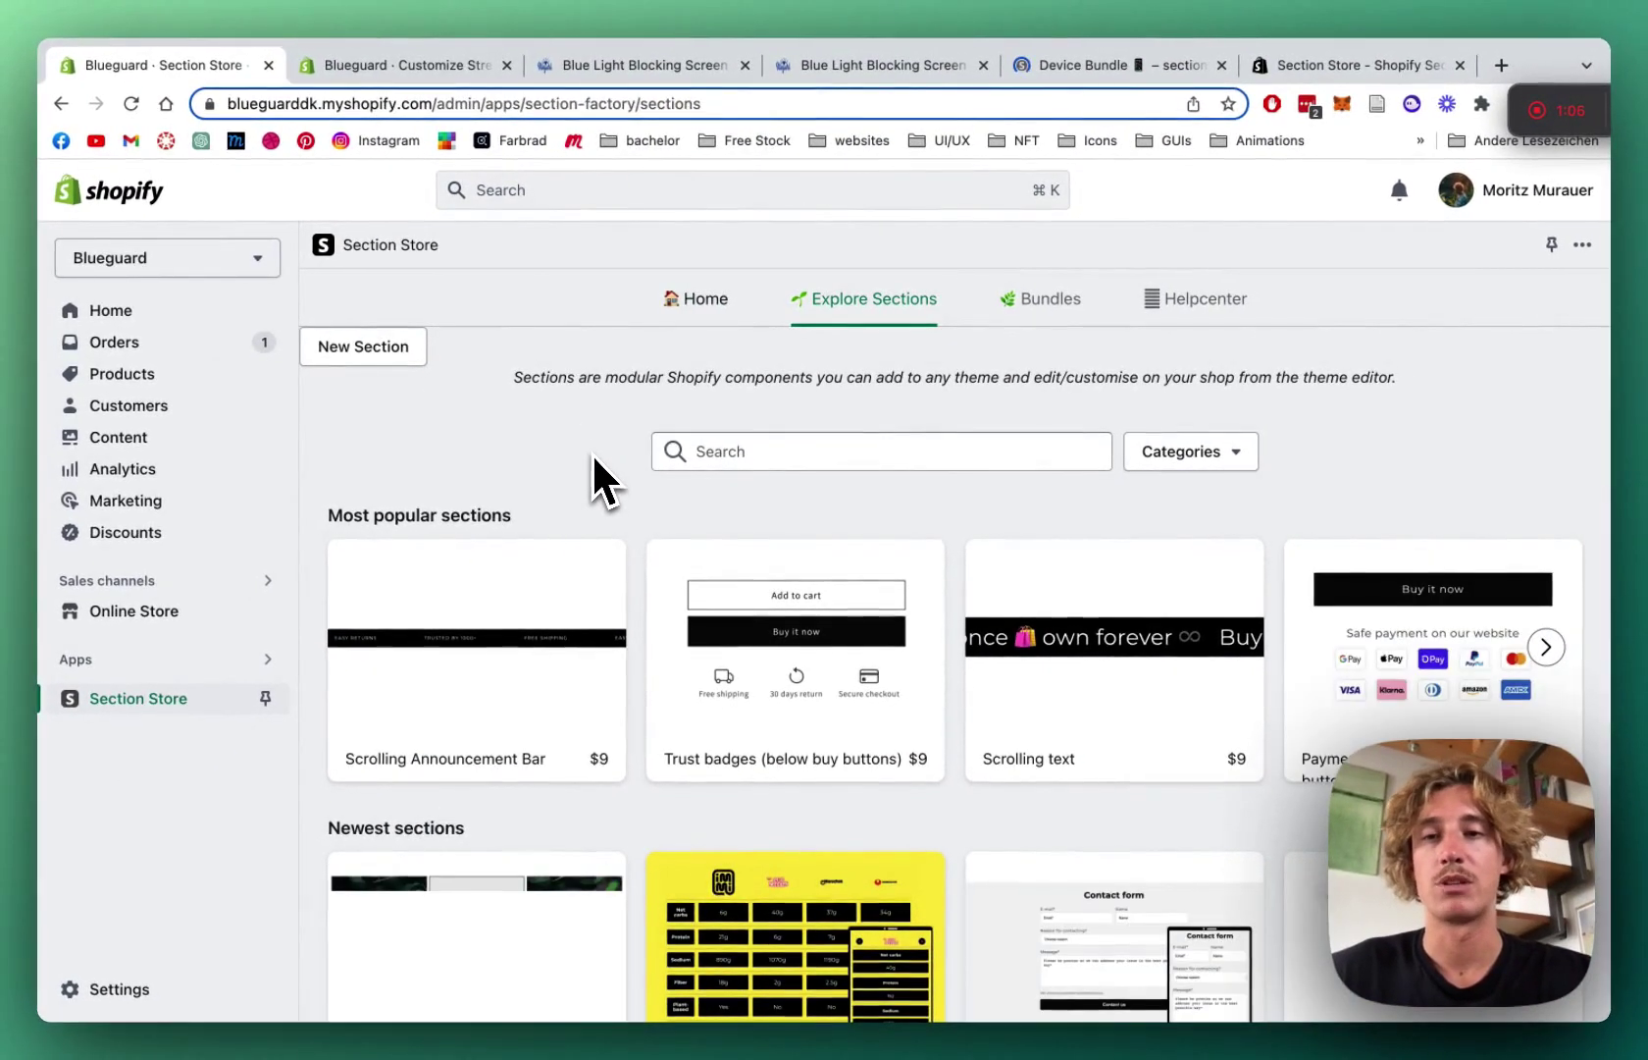
click(813, 452)
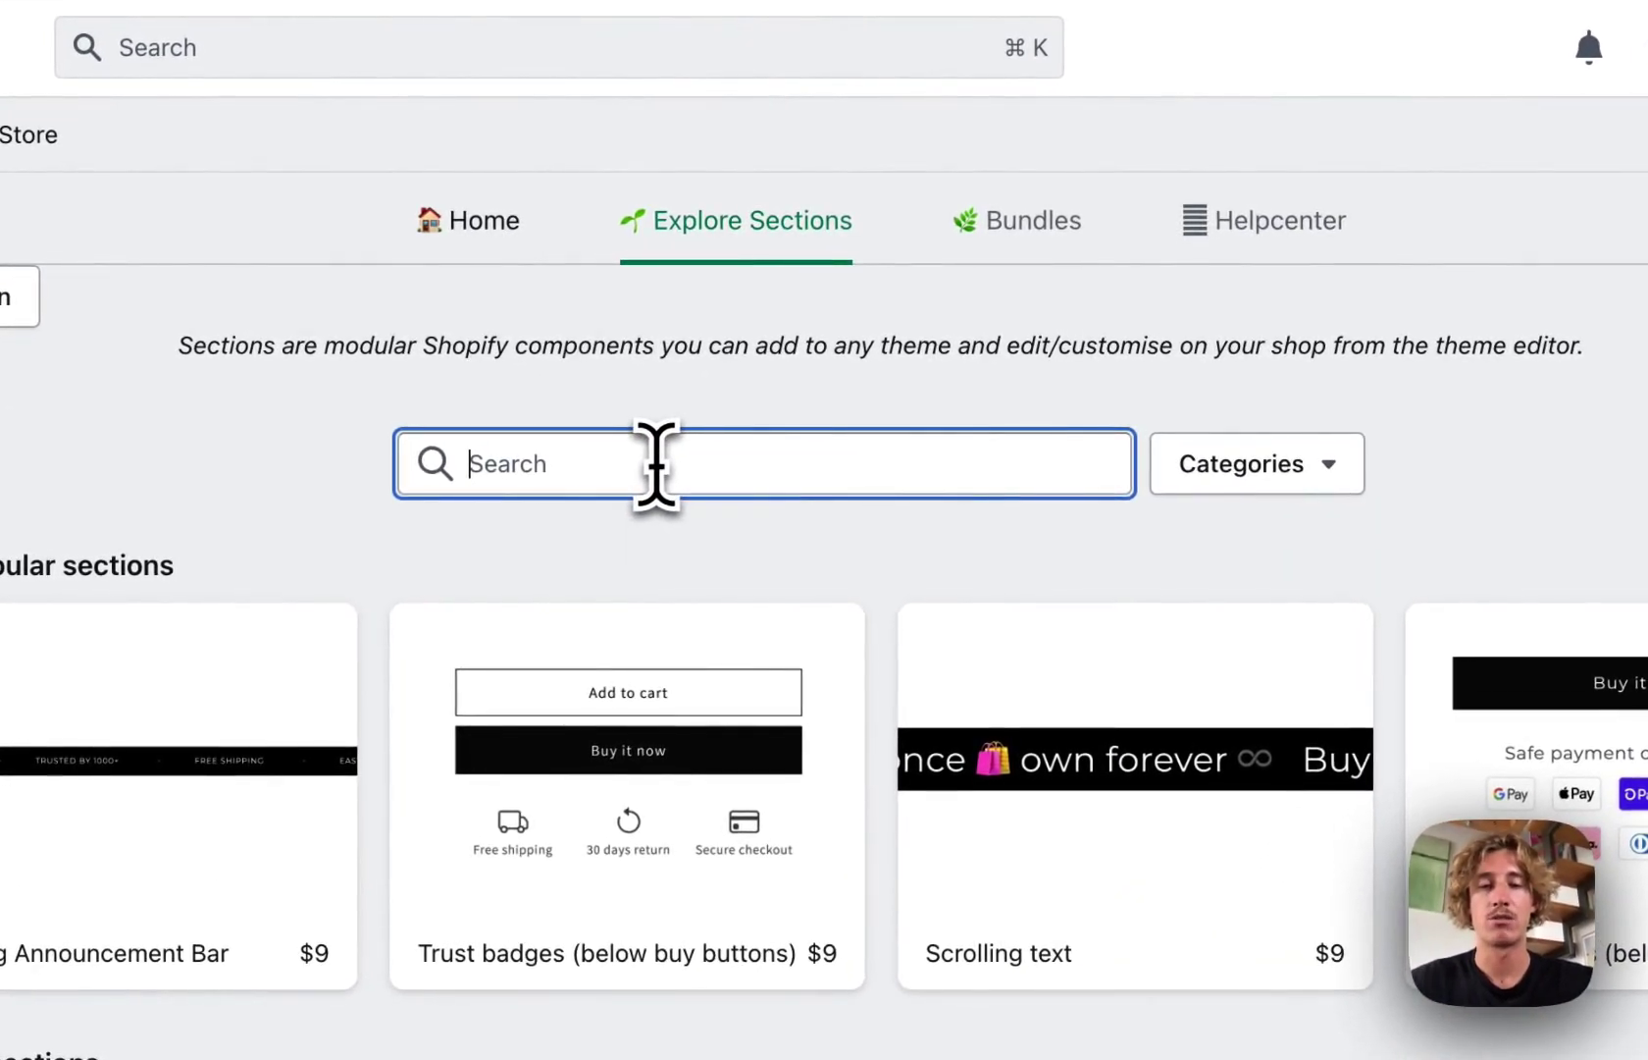
text(scroll)
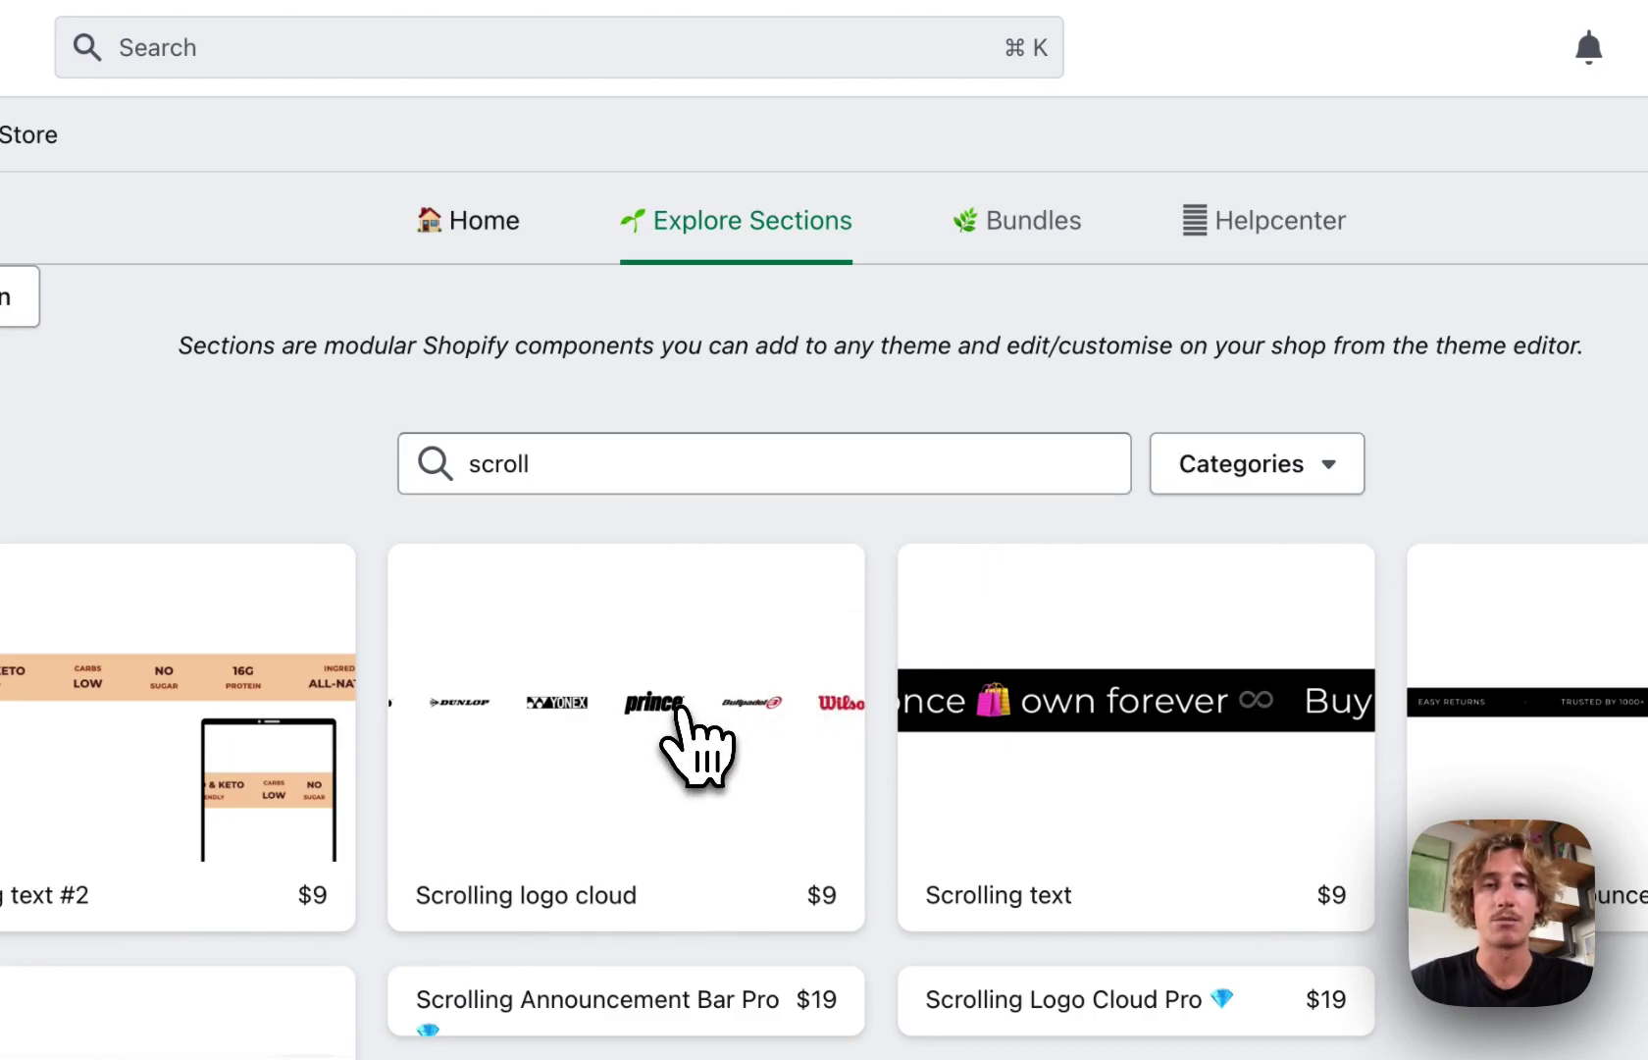
click(681, 709)
scroll(692, 706, down, 2)
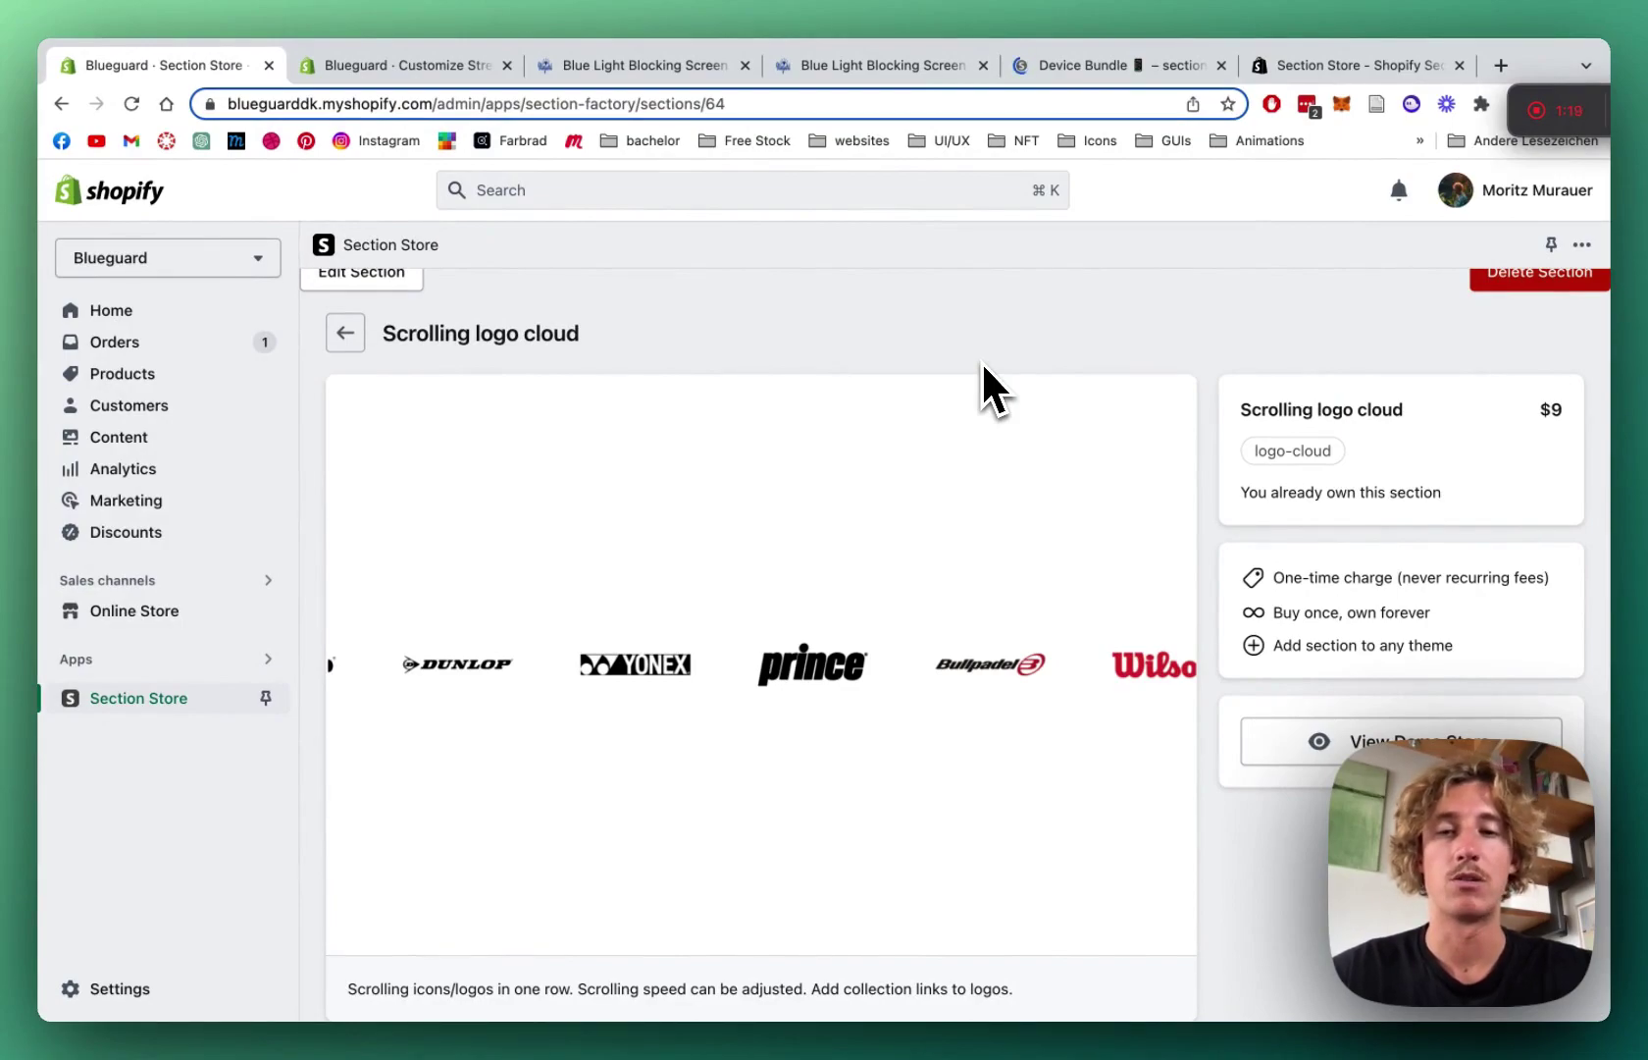
scroll(932, 569, up, 2)
- Add the owned Scrolling logo cloud section to the live Streamline theme
click(699, 294)
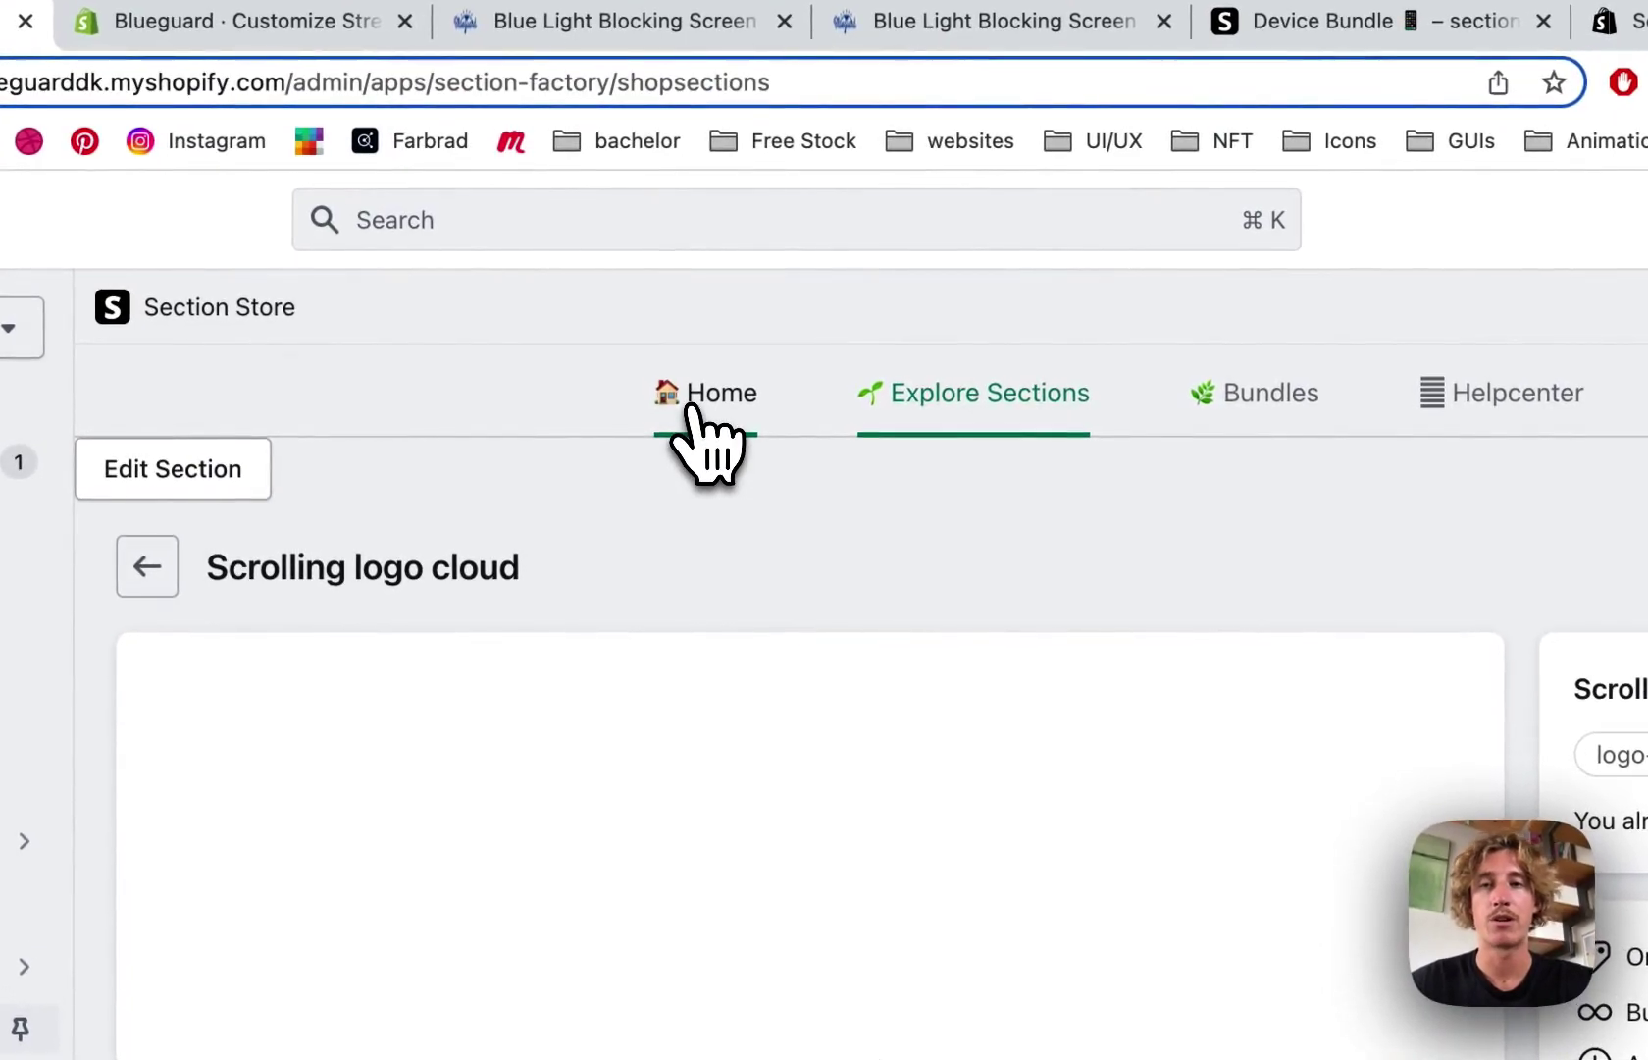
scroll(581, 449, down, 2)
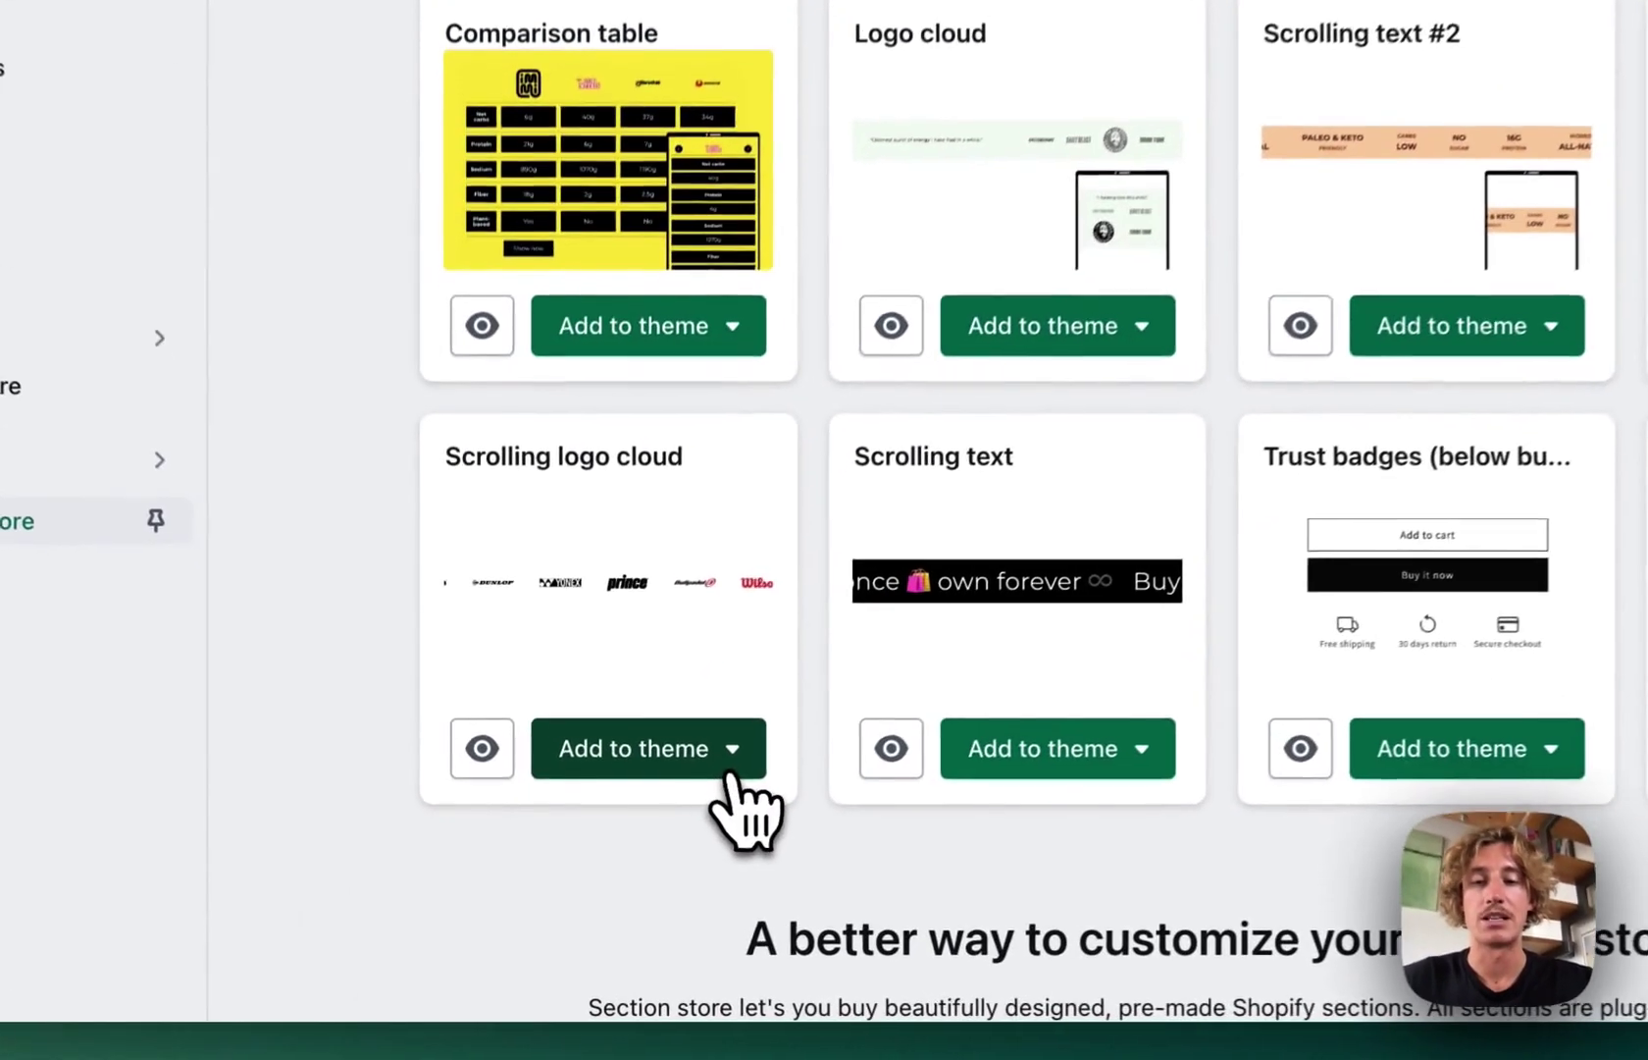
scroll(745, 686, down, 2)
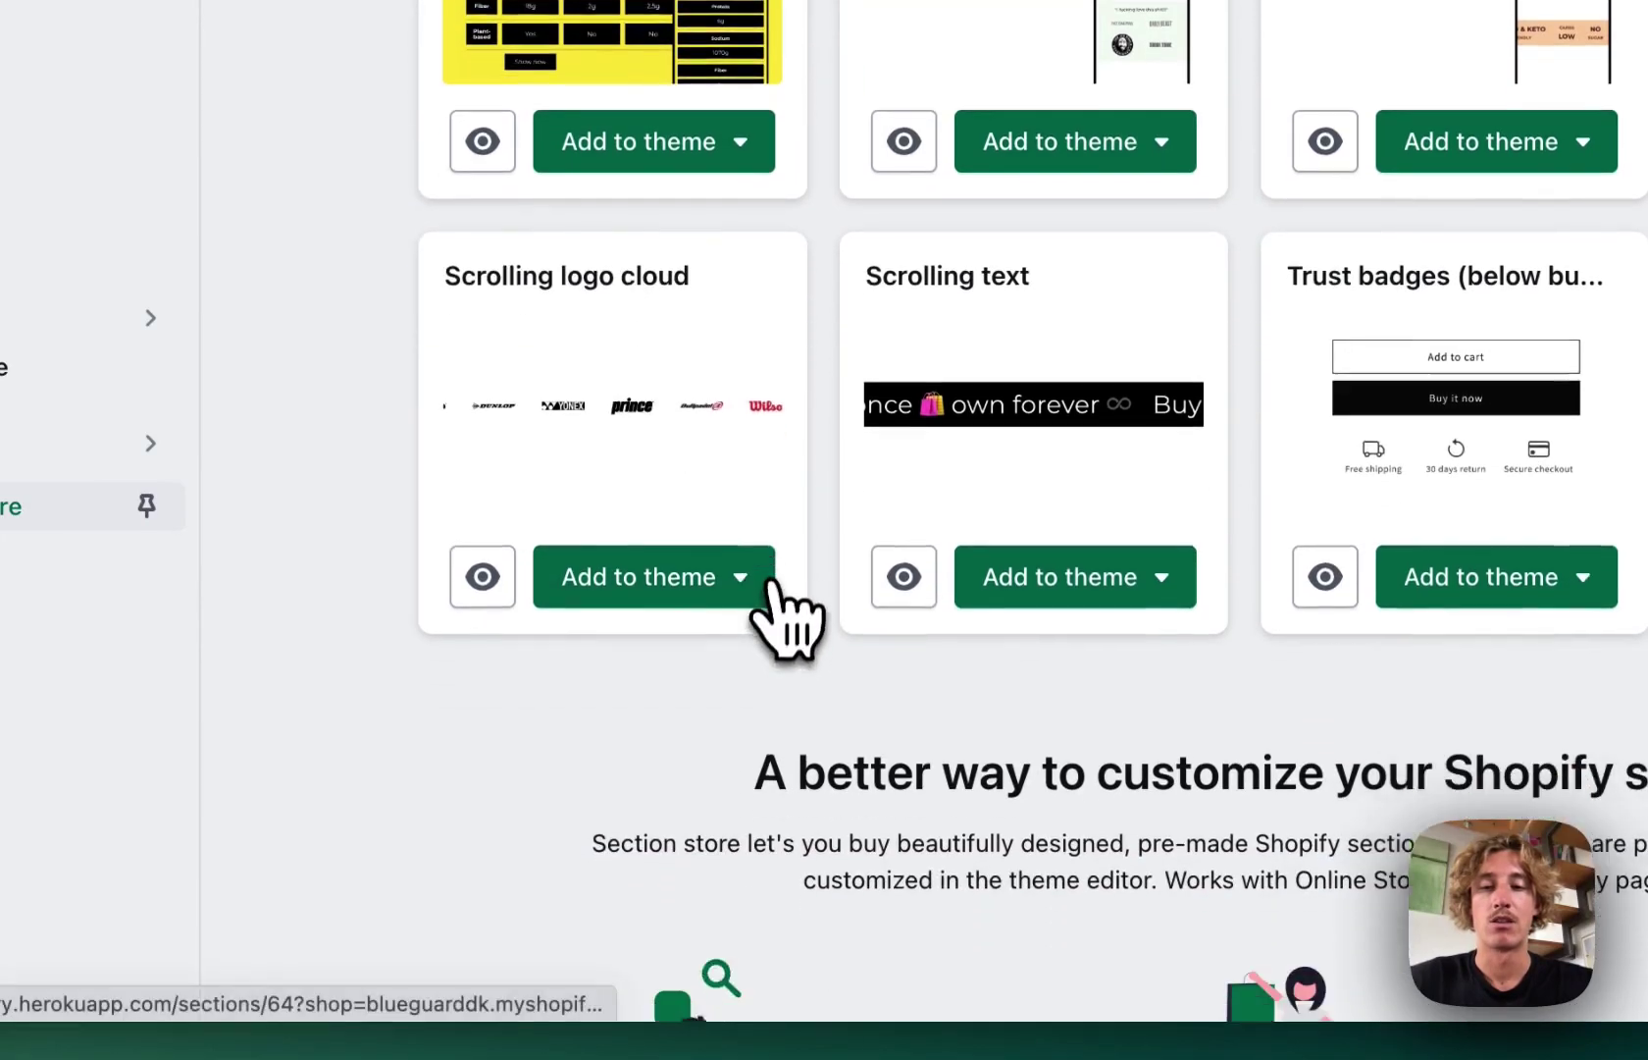
click(770, 584)
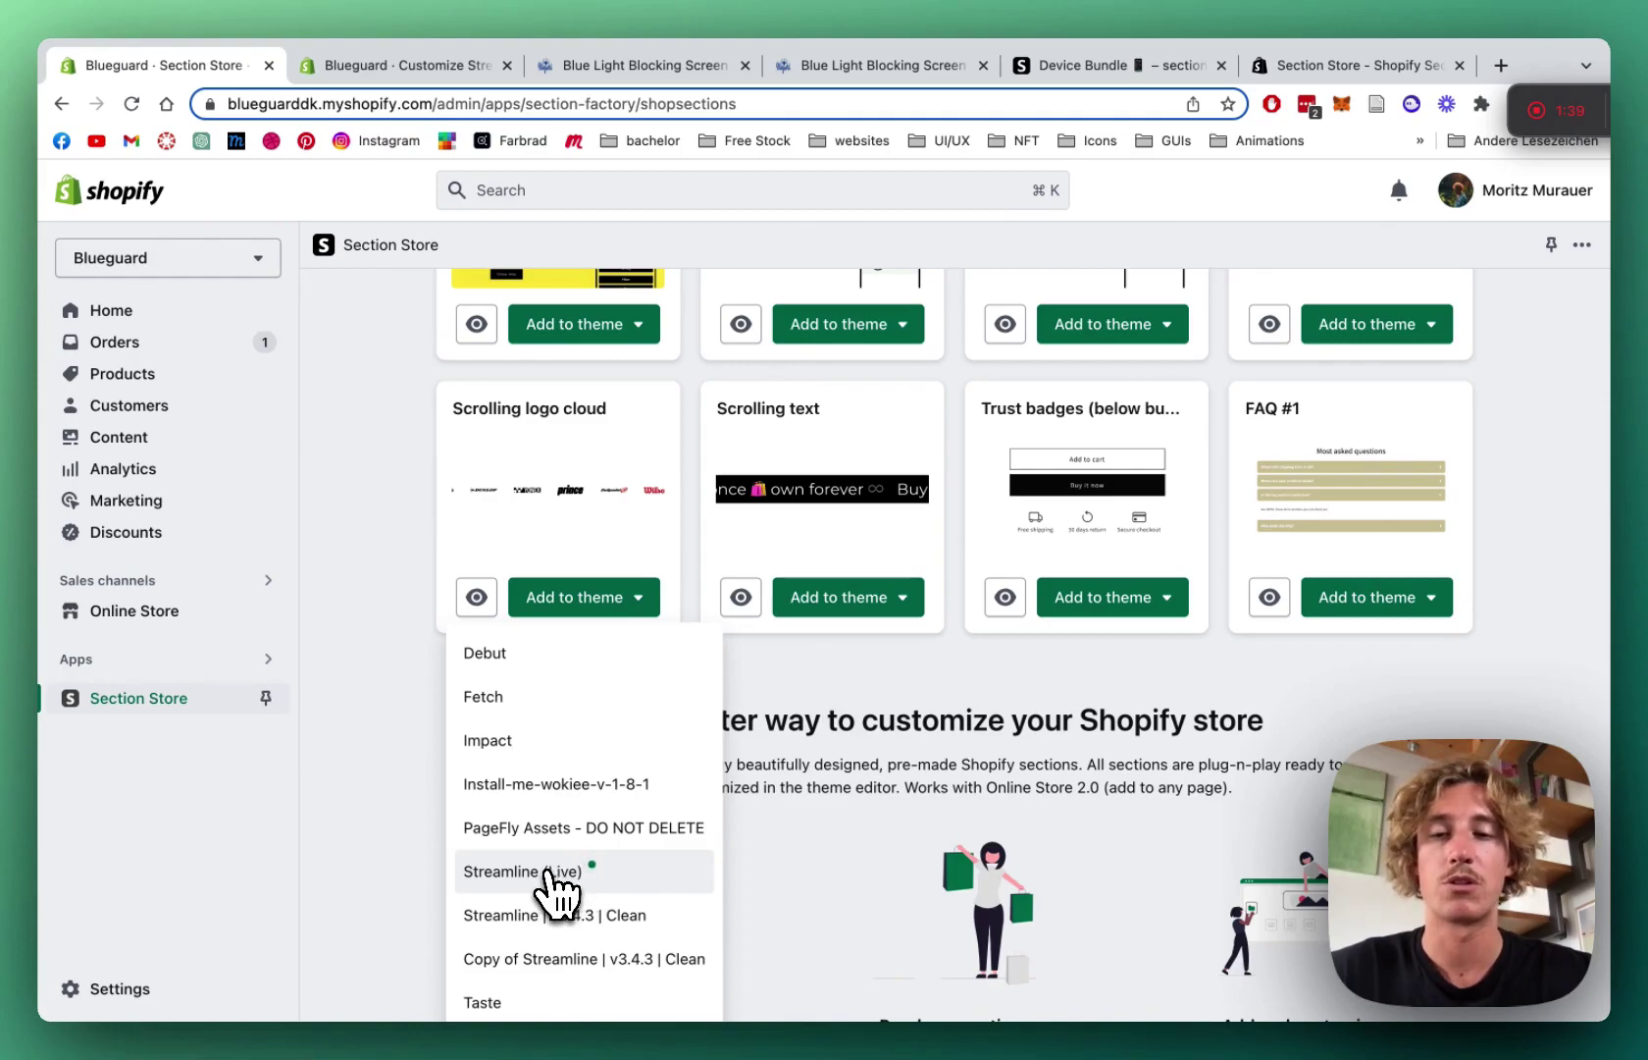
click(653, 854)
scroll(1104, 670, up, 3)
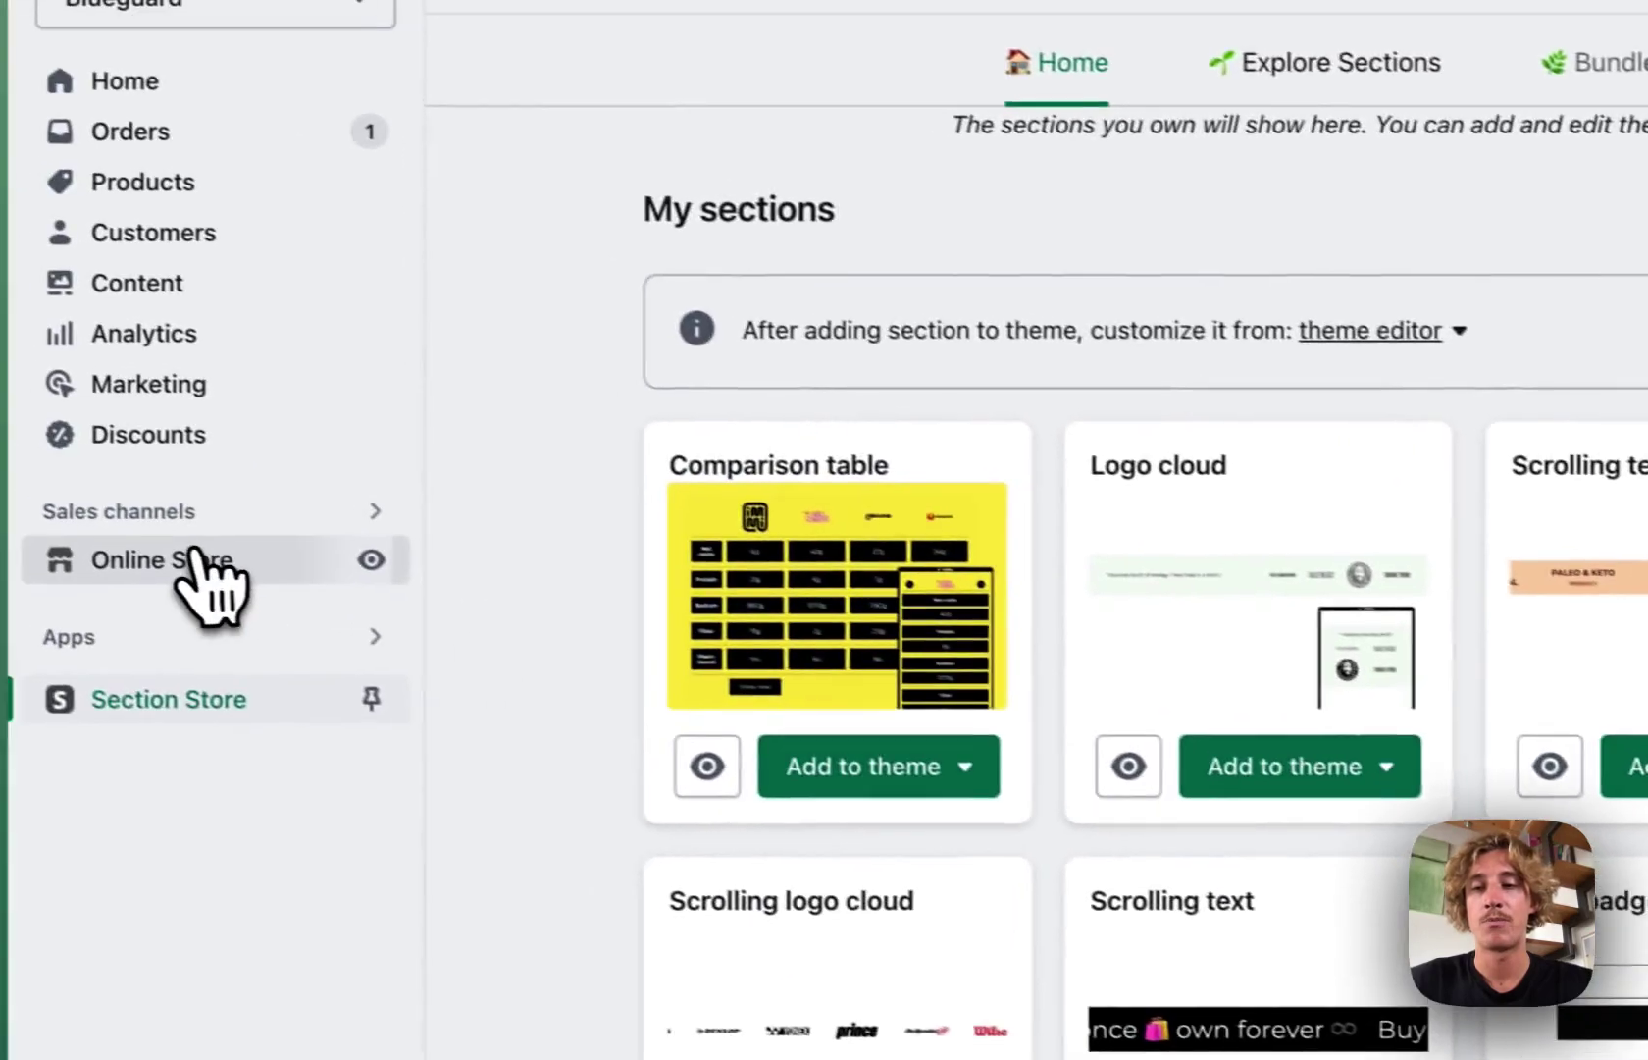
- Open the Streamline theme editor on the Home page via Online Store
click(15, 505)
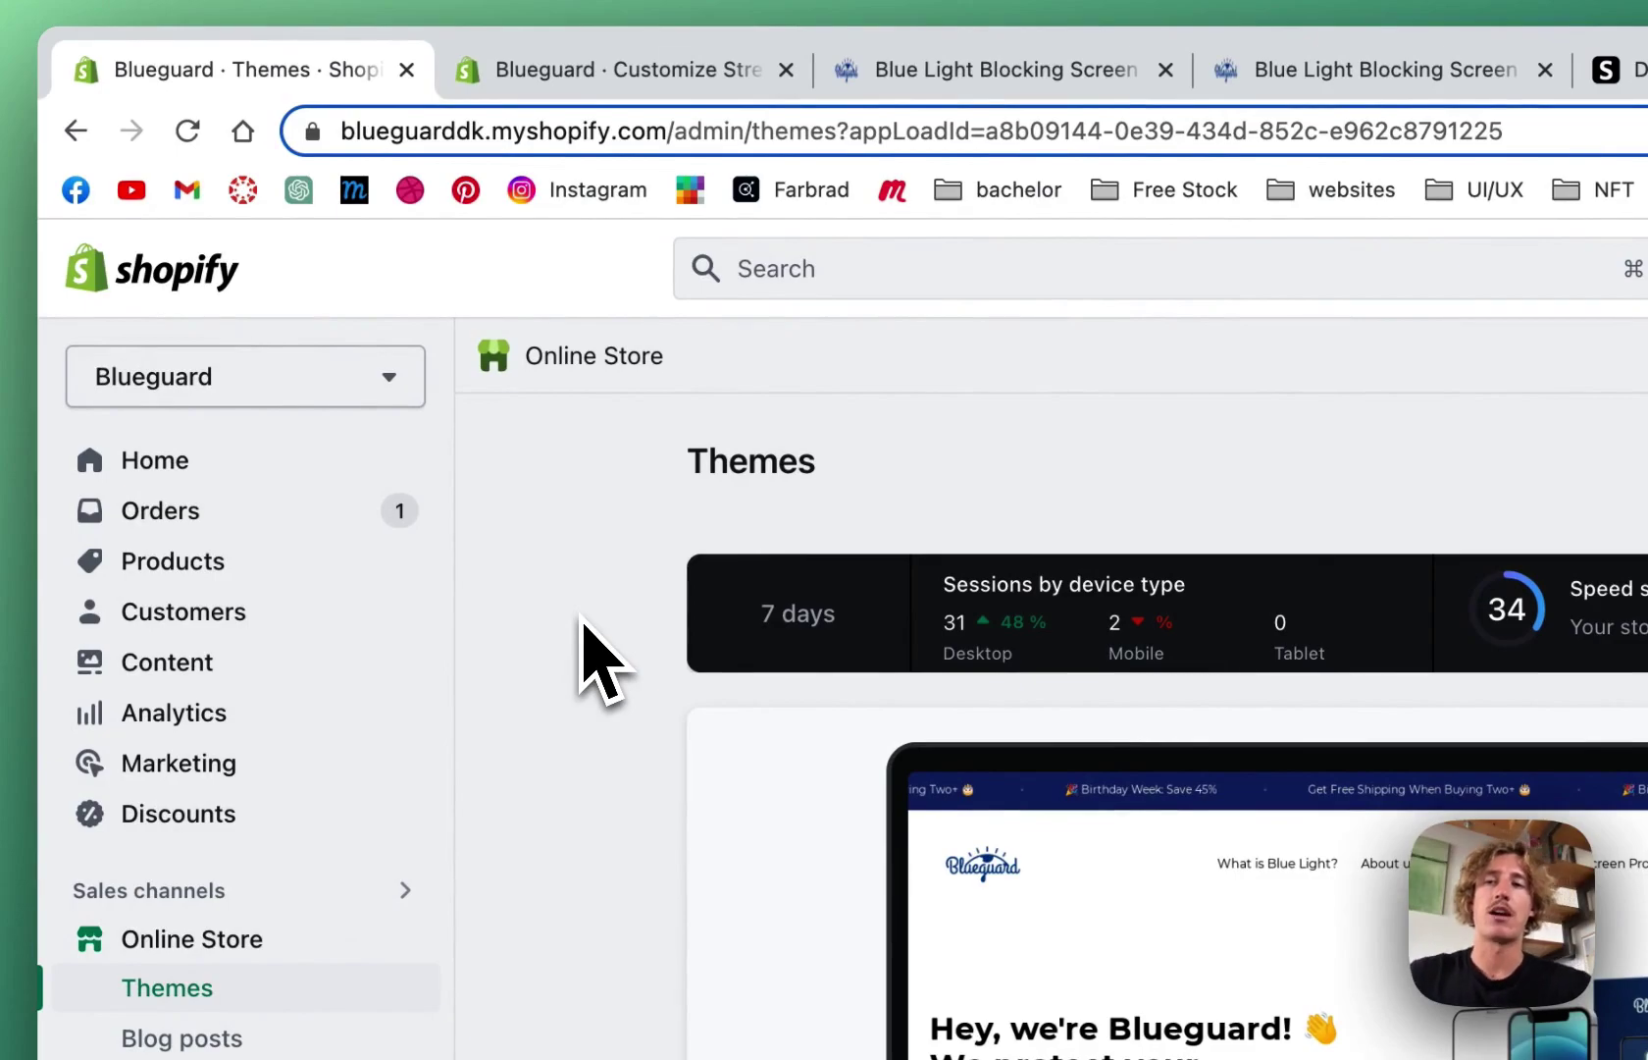
click(672, 90)
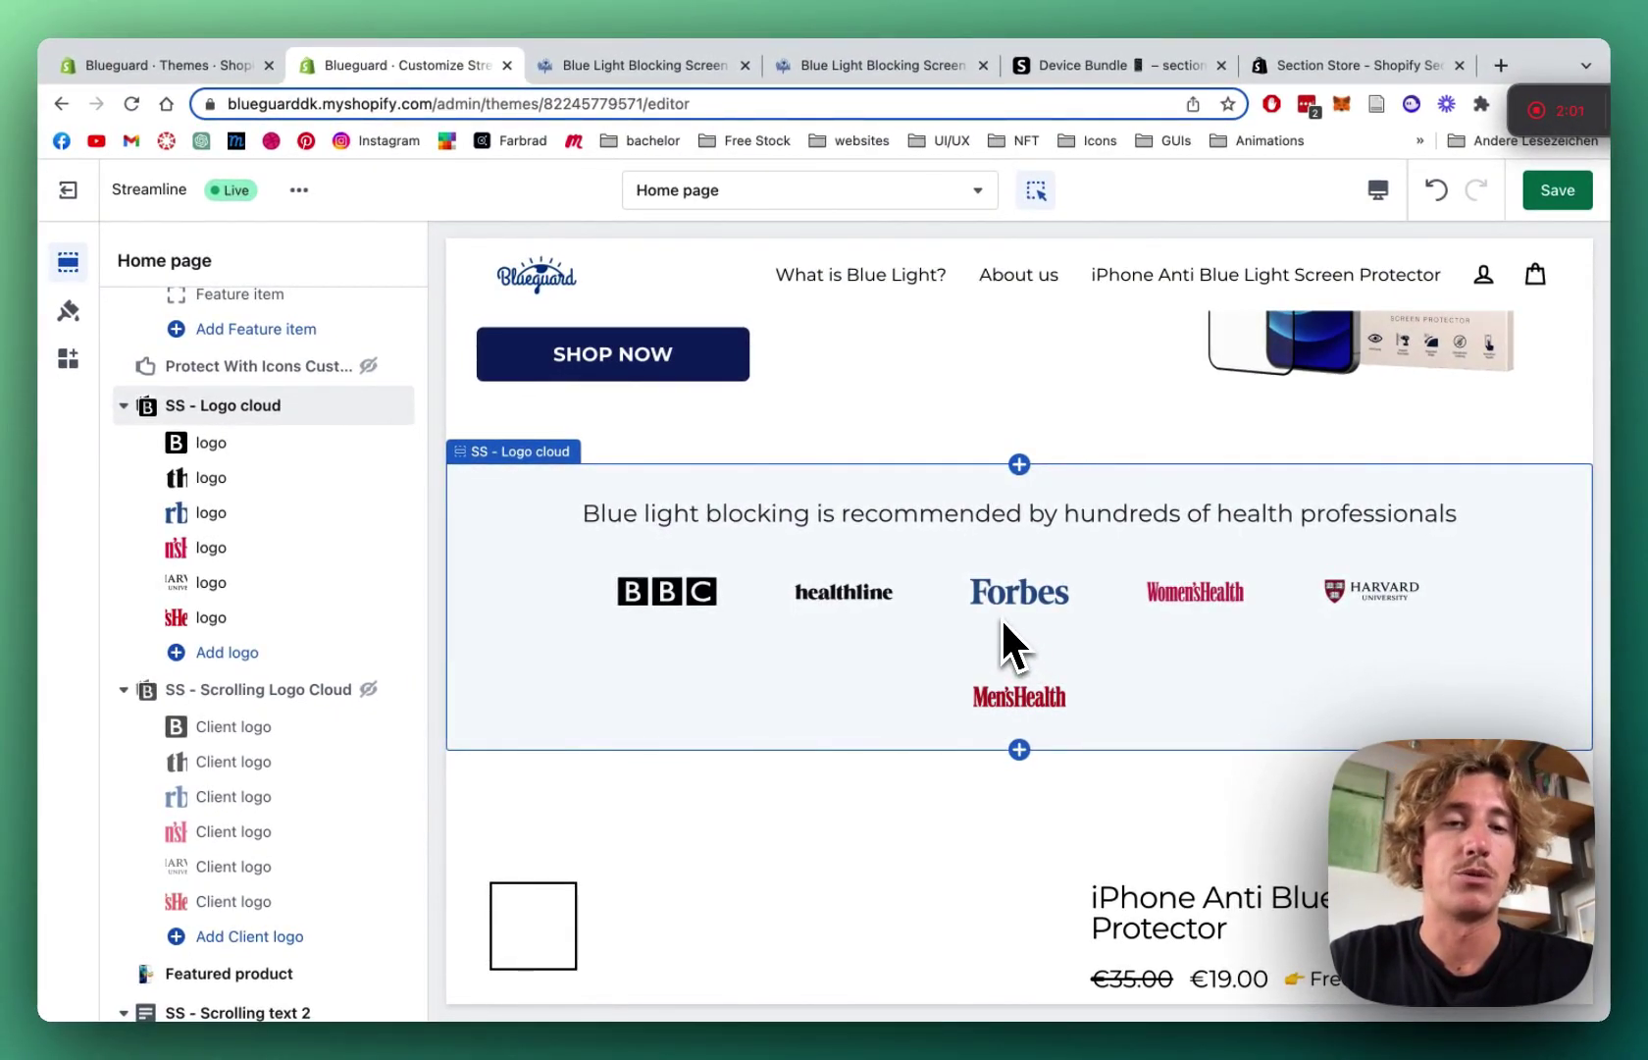
- Hide the existing static SS - Logo cloud section
scroll(291, 538, down, 1)
scroll(295, 540, up, 2)
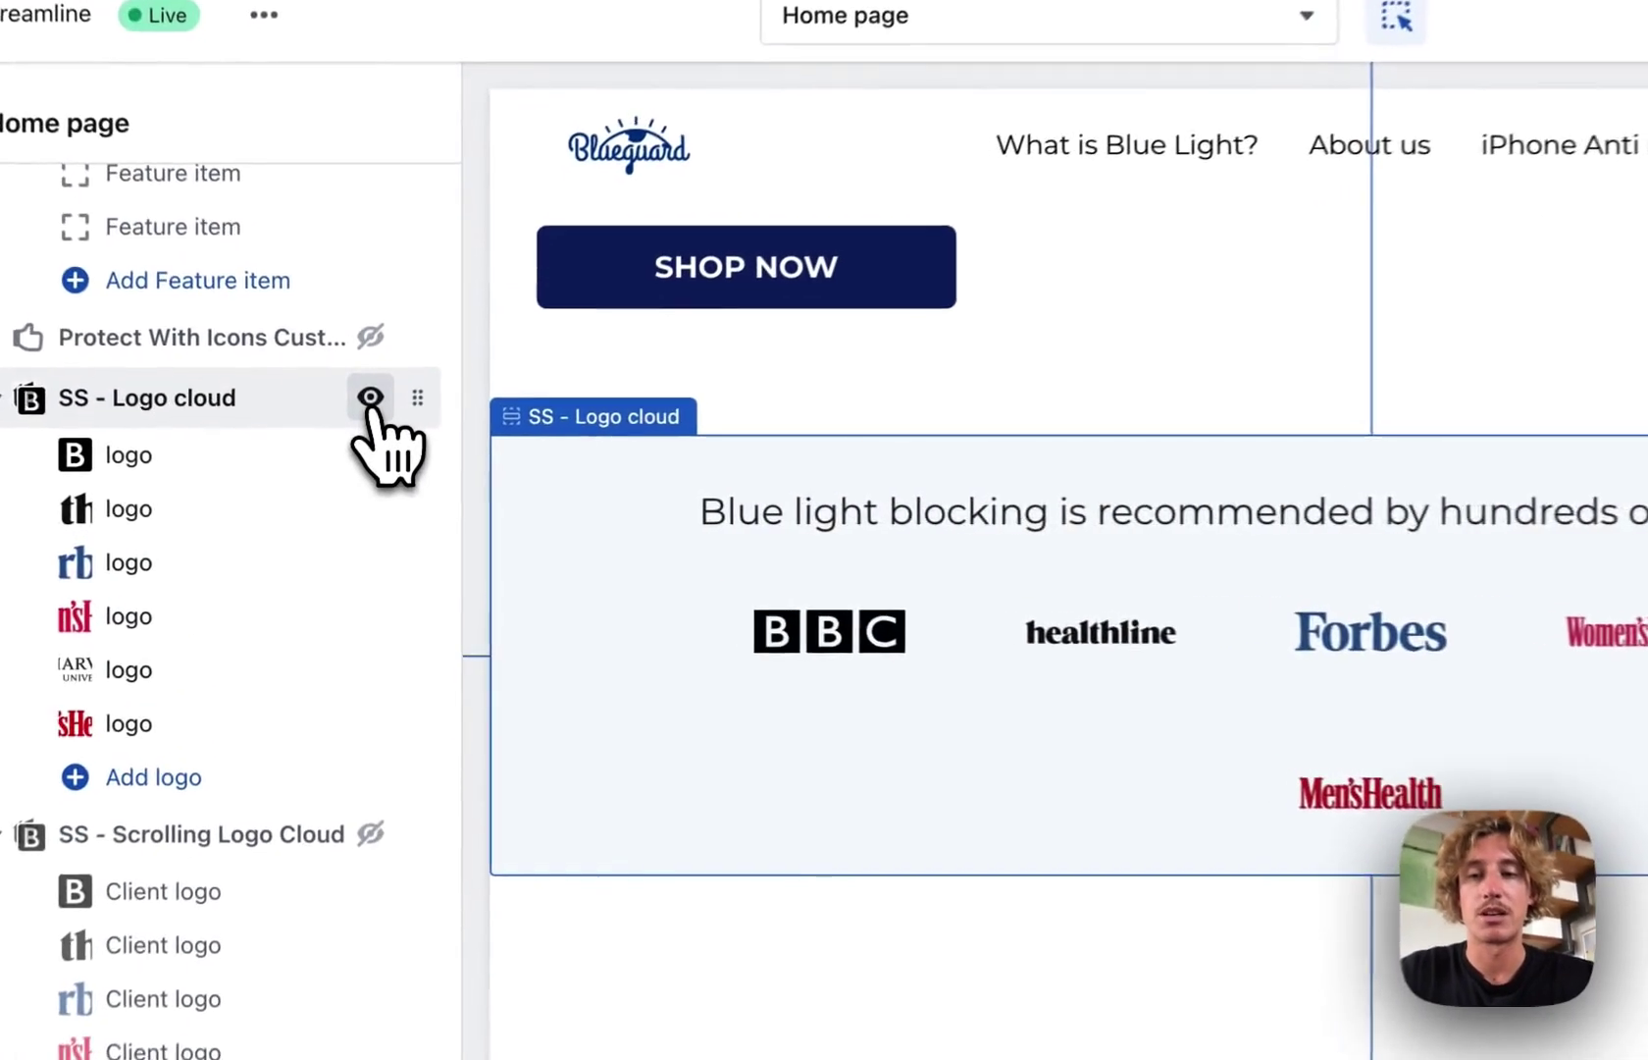
click(368, 438)
- Add the SS - Scrolling Logo Cloud section, found by searching 'logo clo'
scroll(378, 617, down, 5)
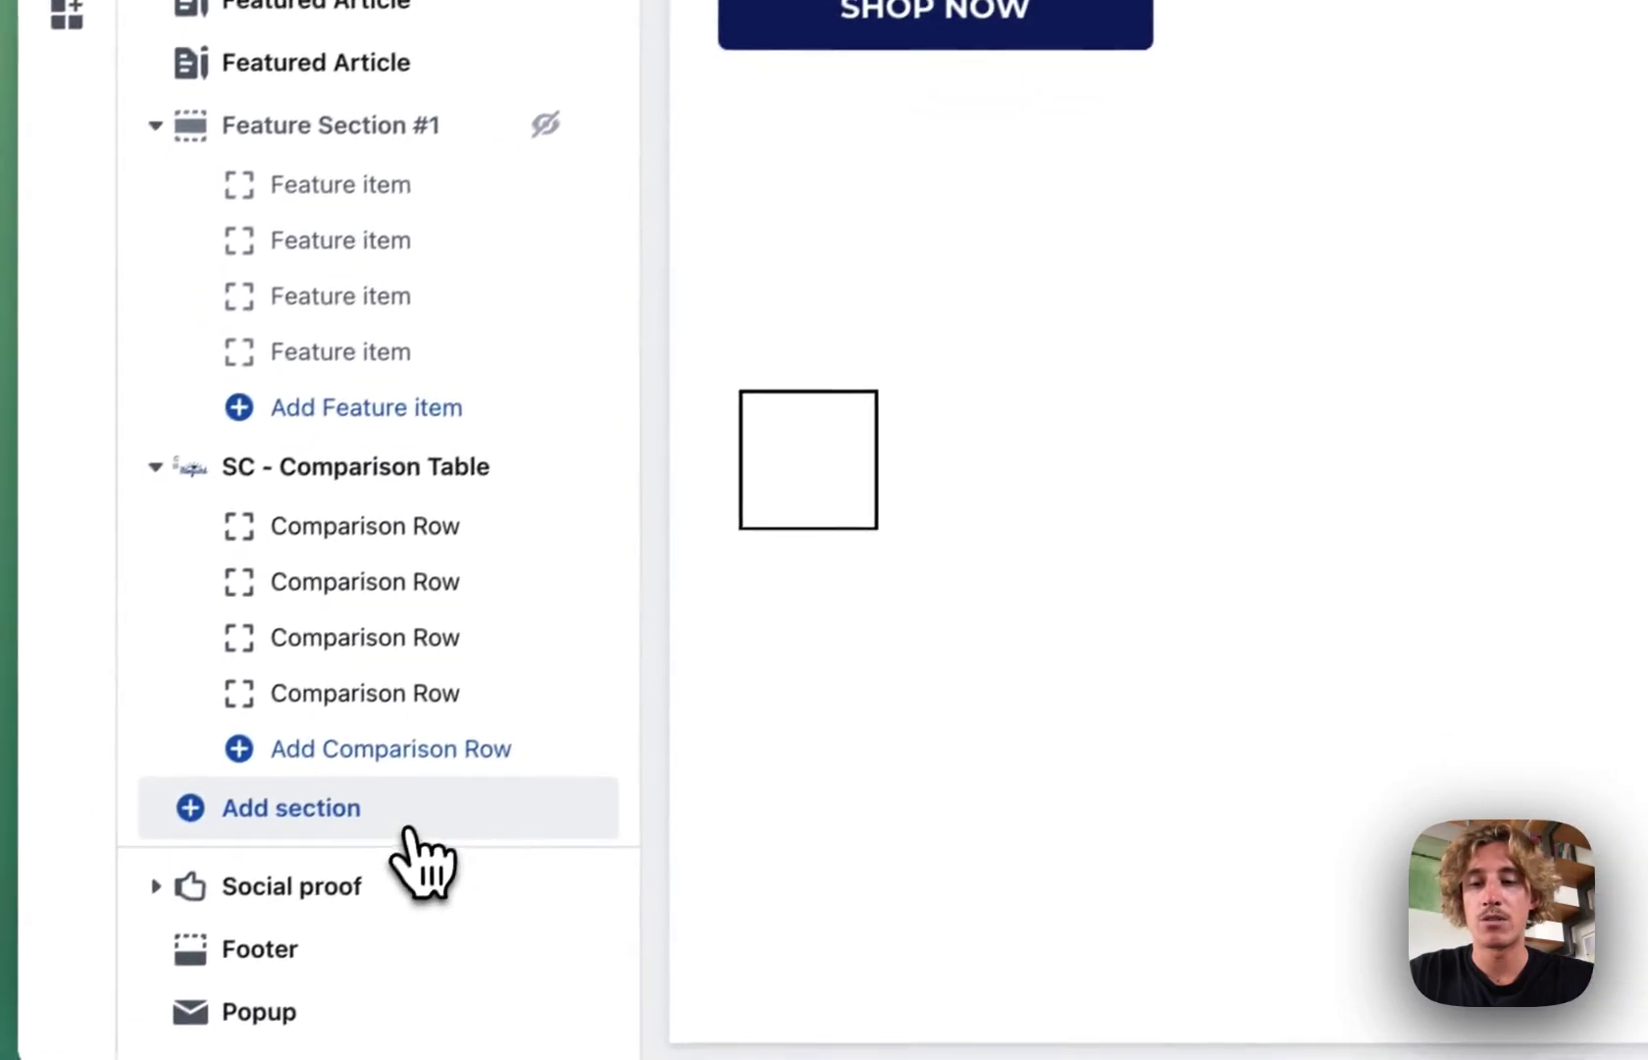
click(410, 829)
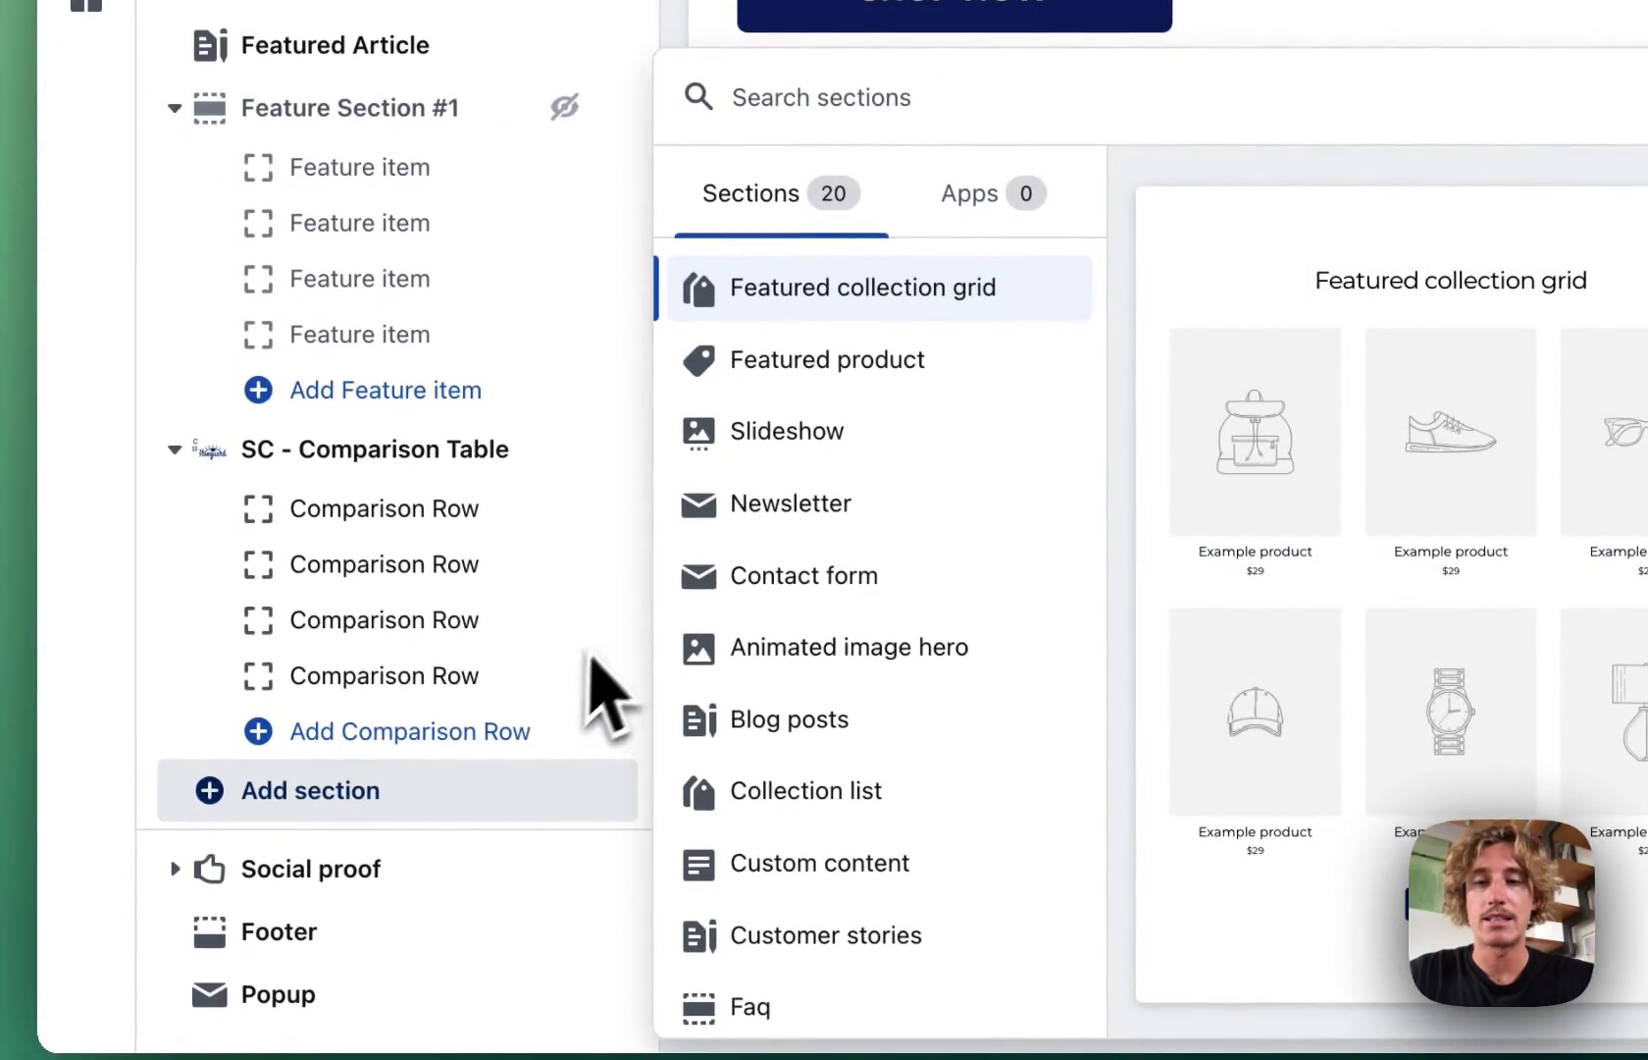
text(logo clo)
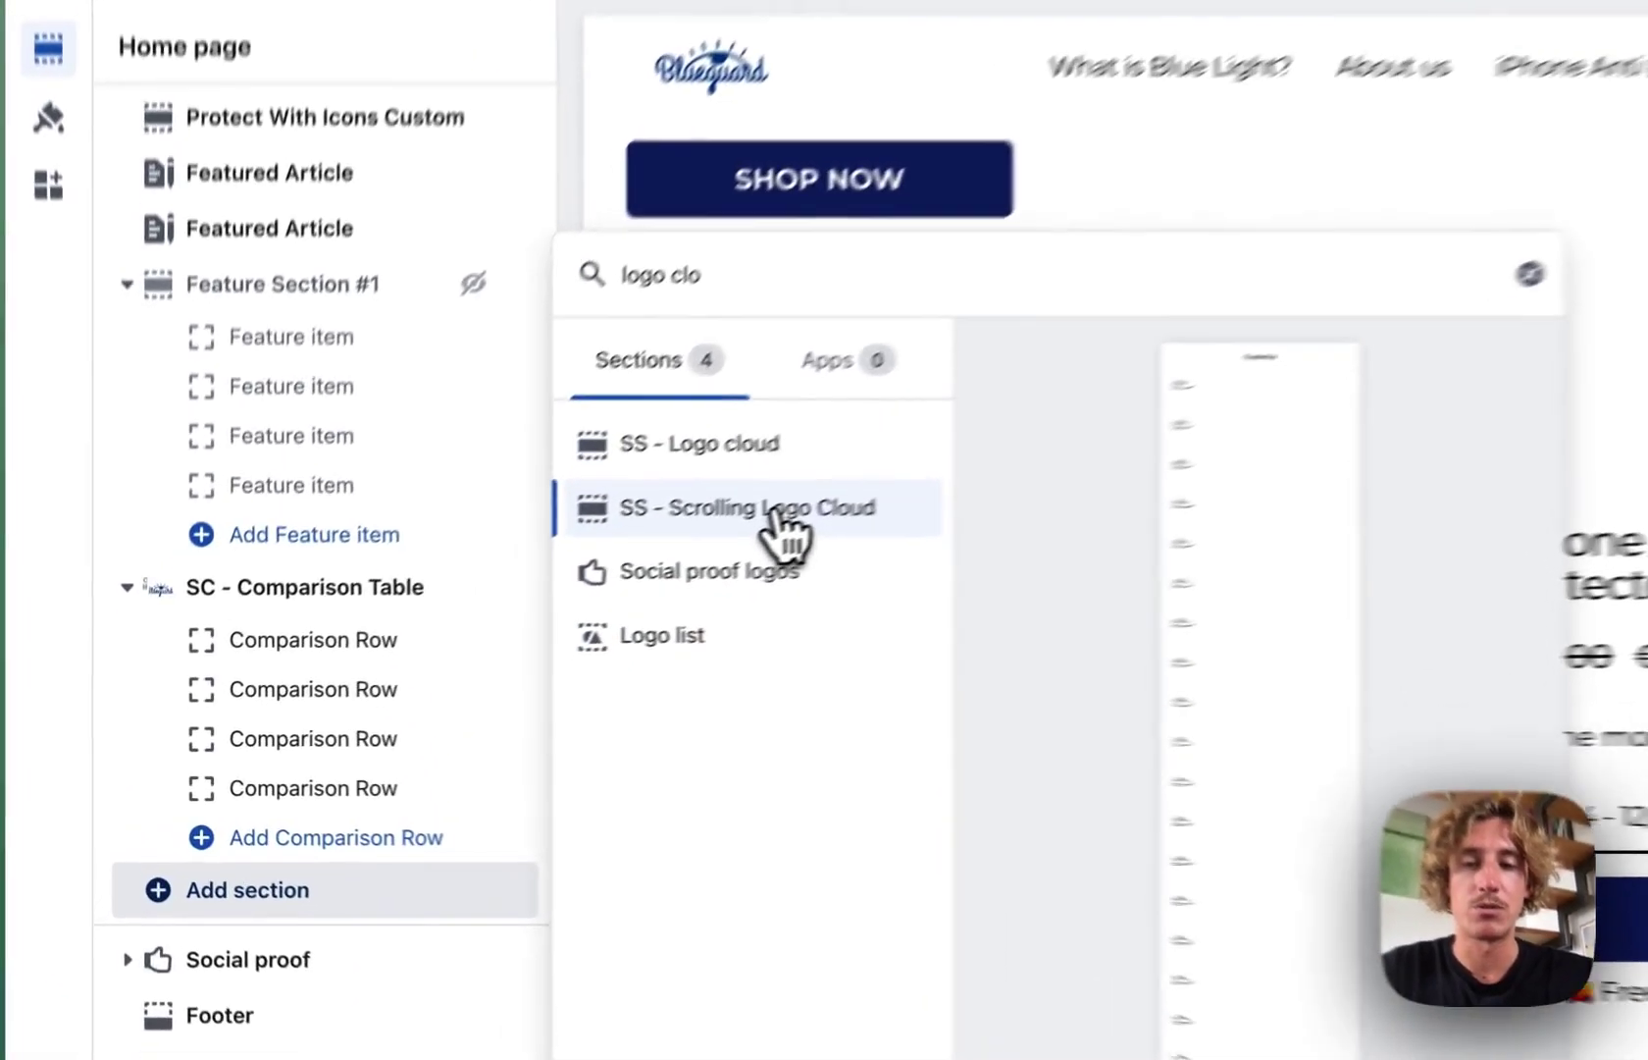
click(777, 510)
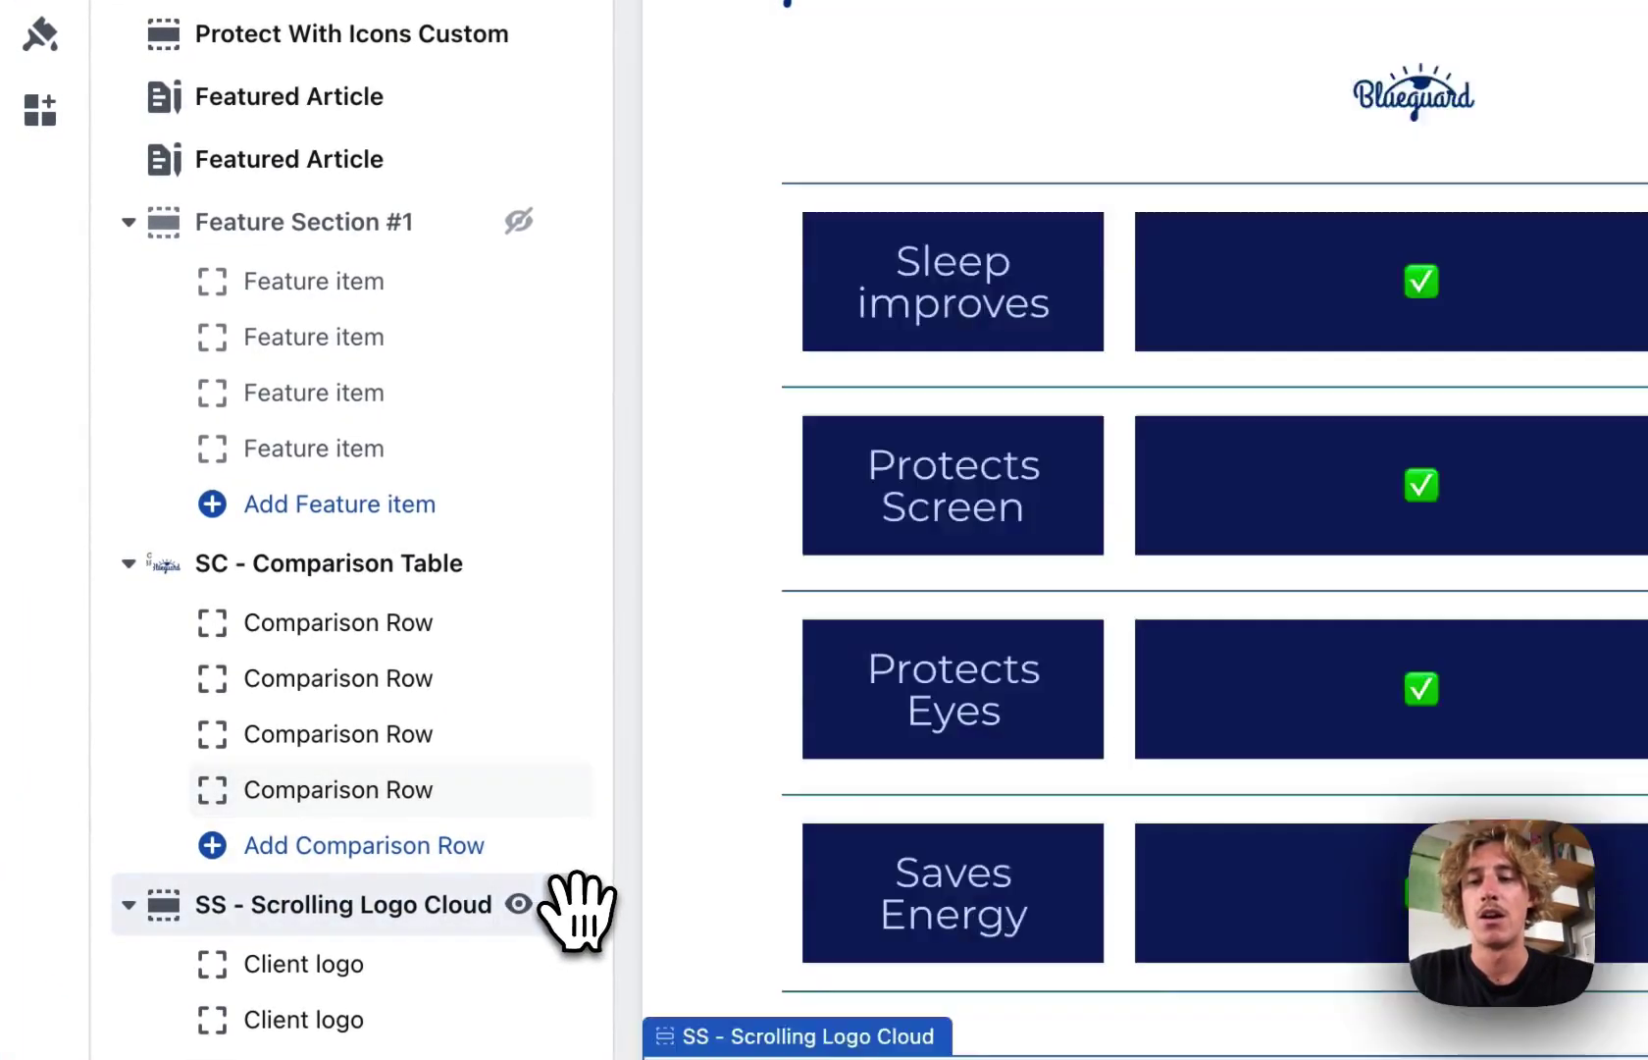
- Move the new scrolling logo cloud up to sit just beneath the hero
drag(579, 908, 510, 172)
drag(529, 297, 554, 300)
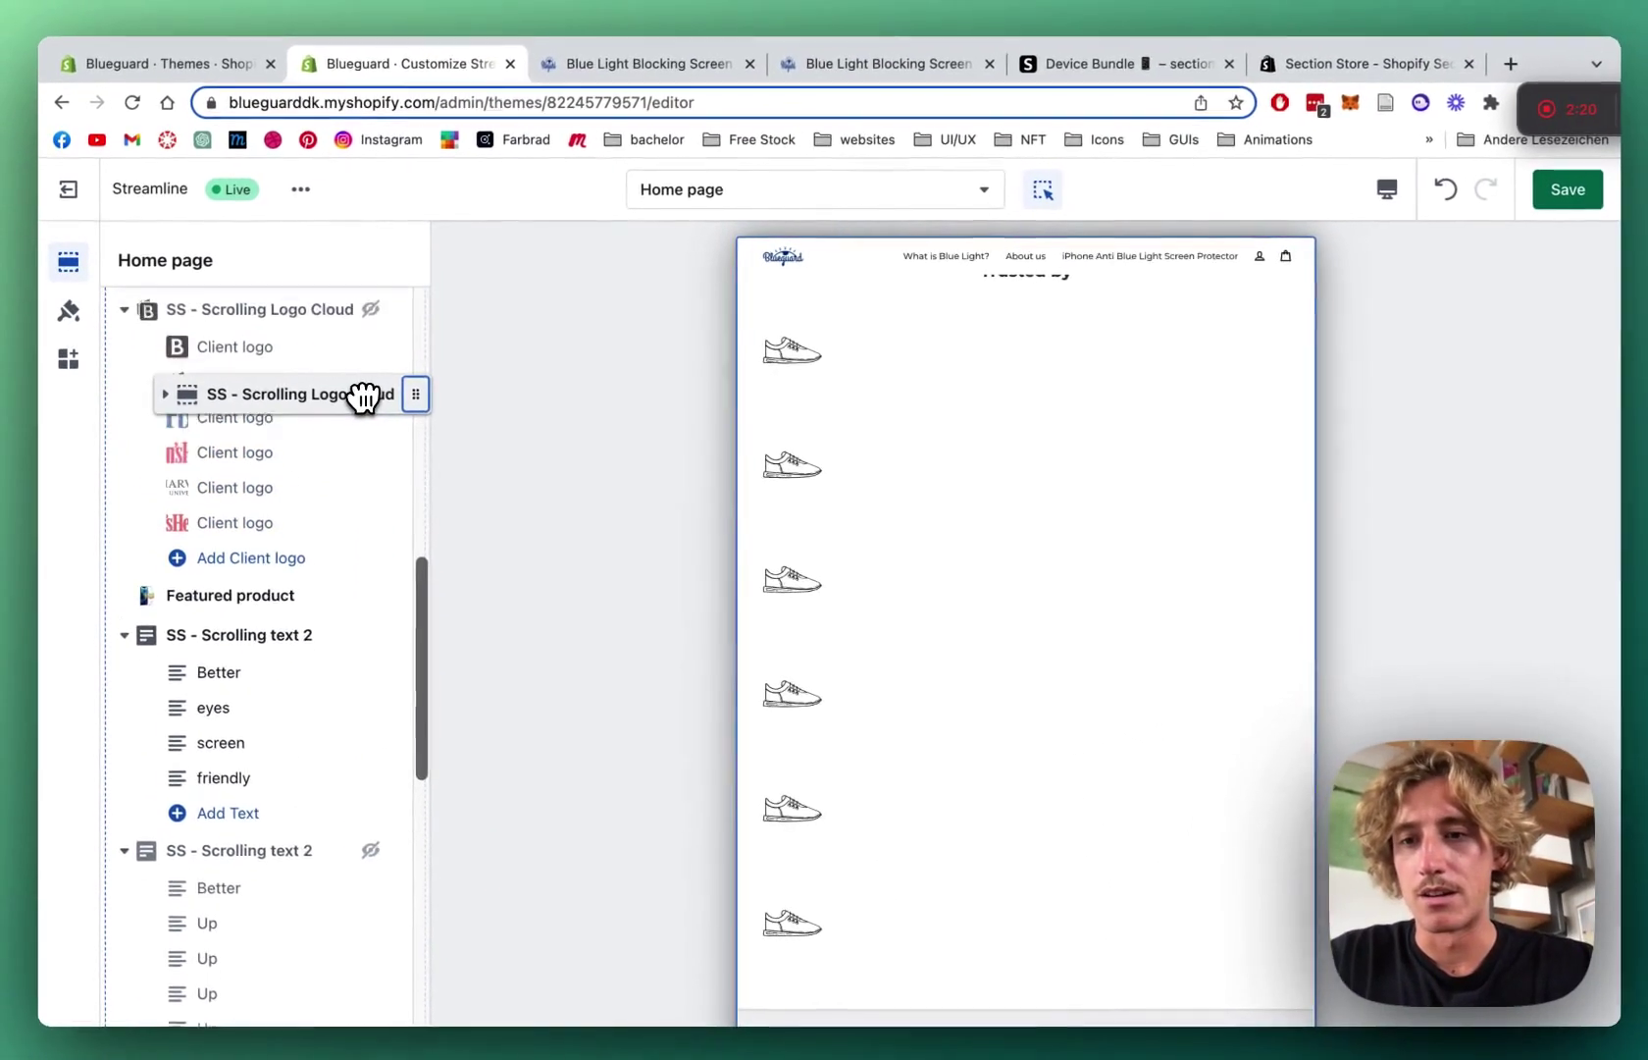
drag(363, 396, 344, 490)
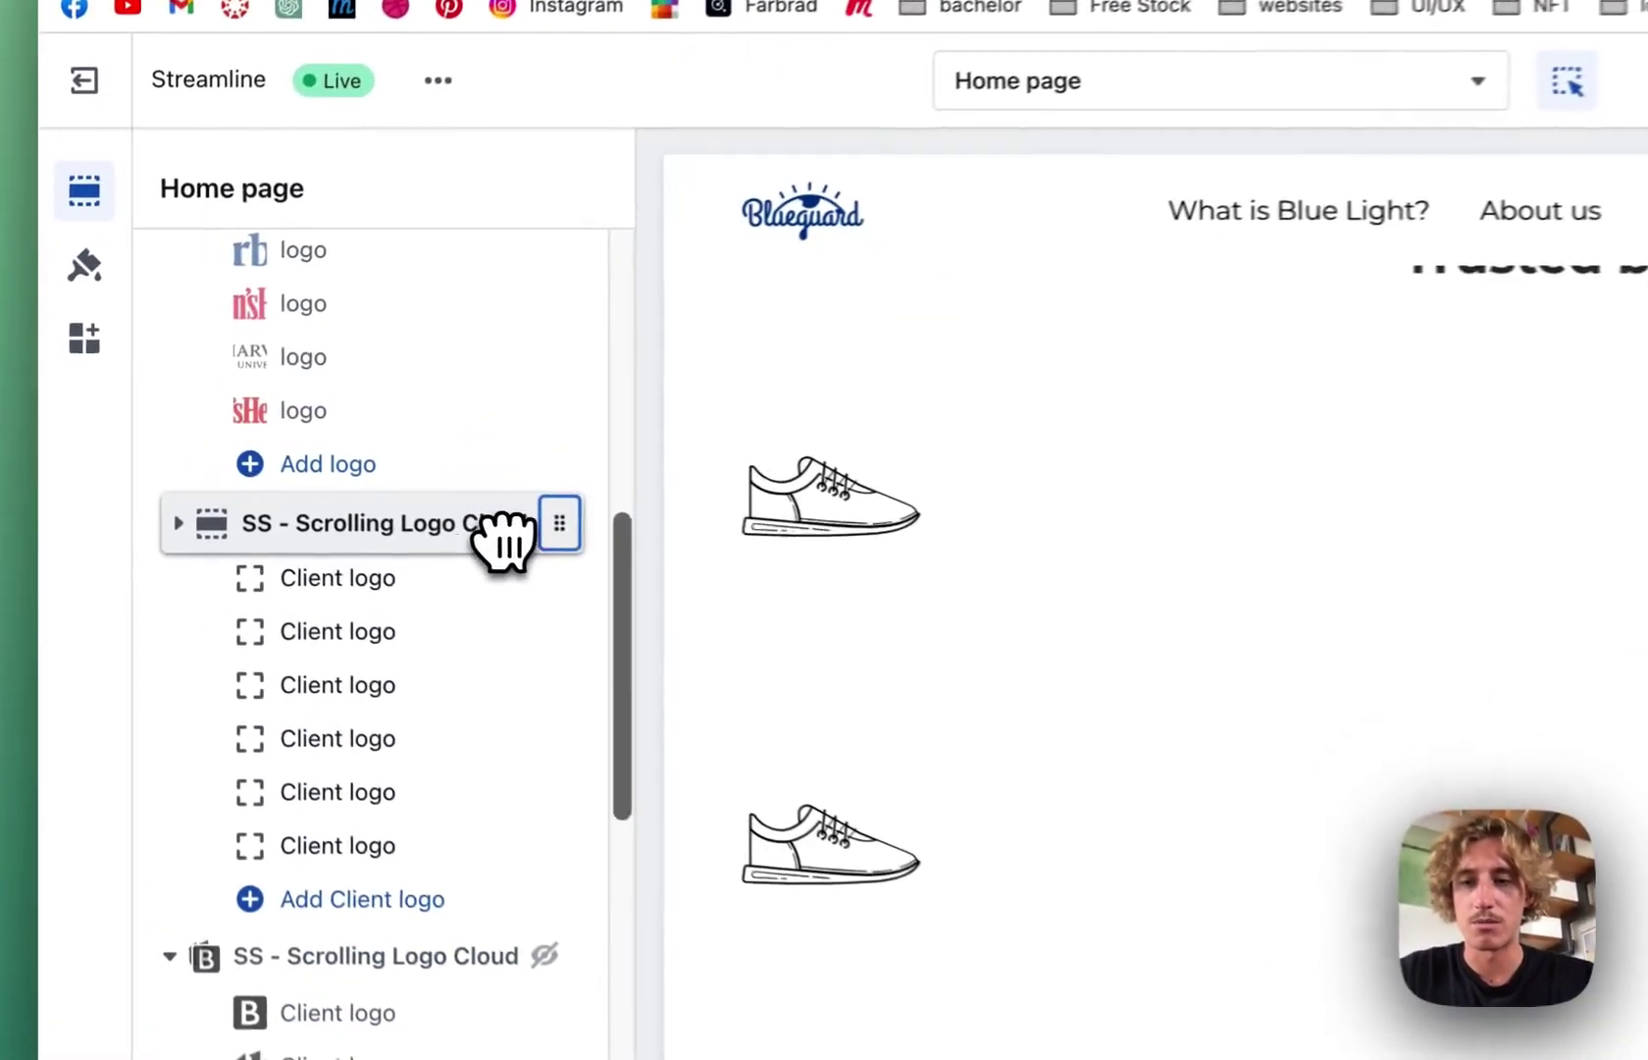
drag(503, 539, 522, 546)
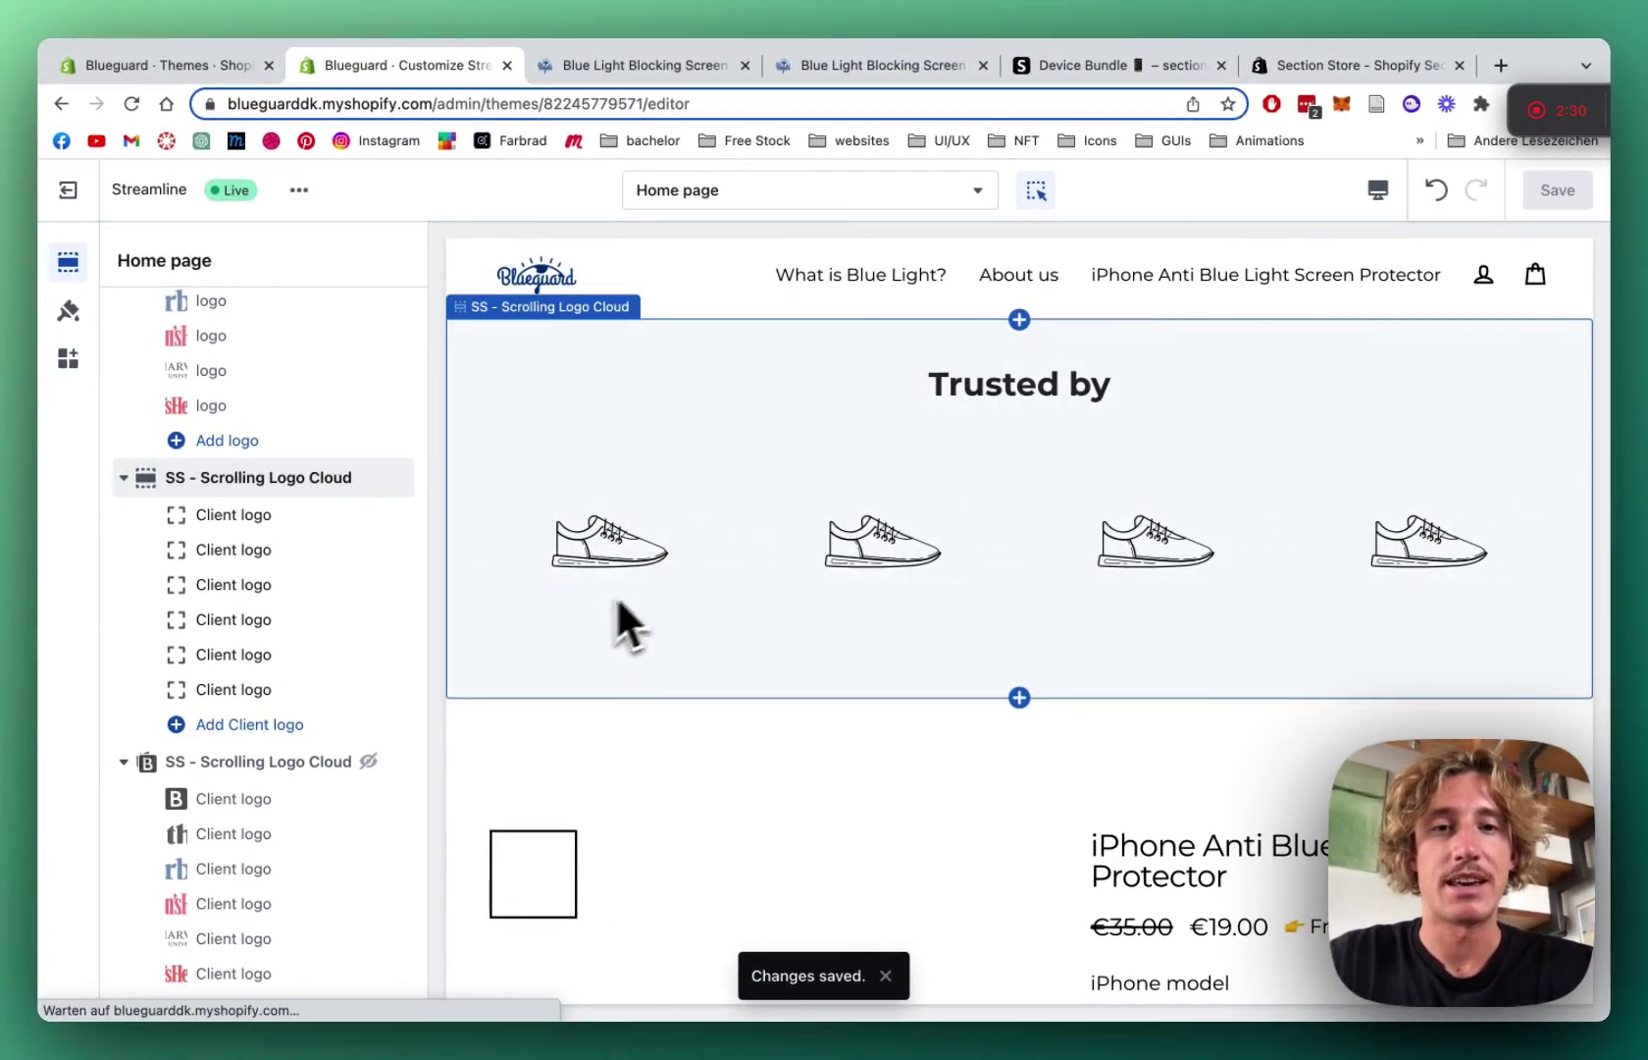
- Set the first client logo's image to Forbes_logo and save the theme
scroll(971, 589, up, 1)
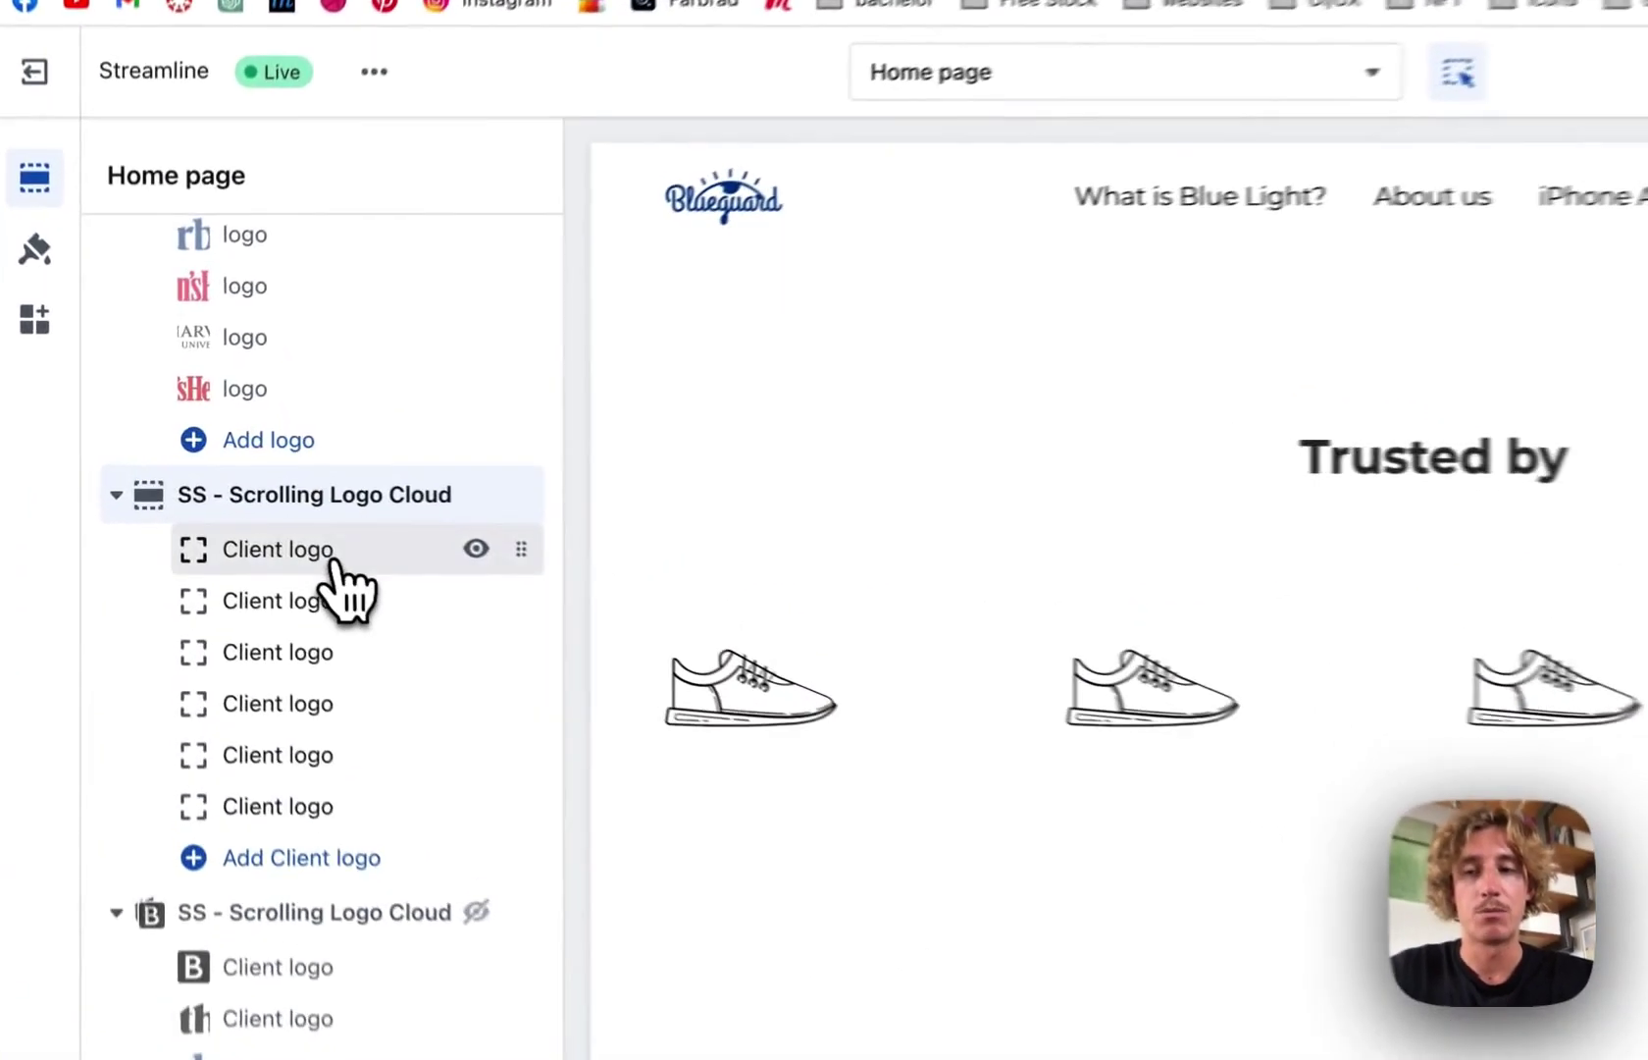
click(272, 518)
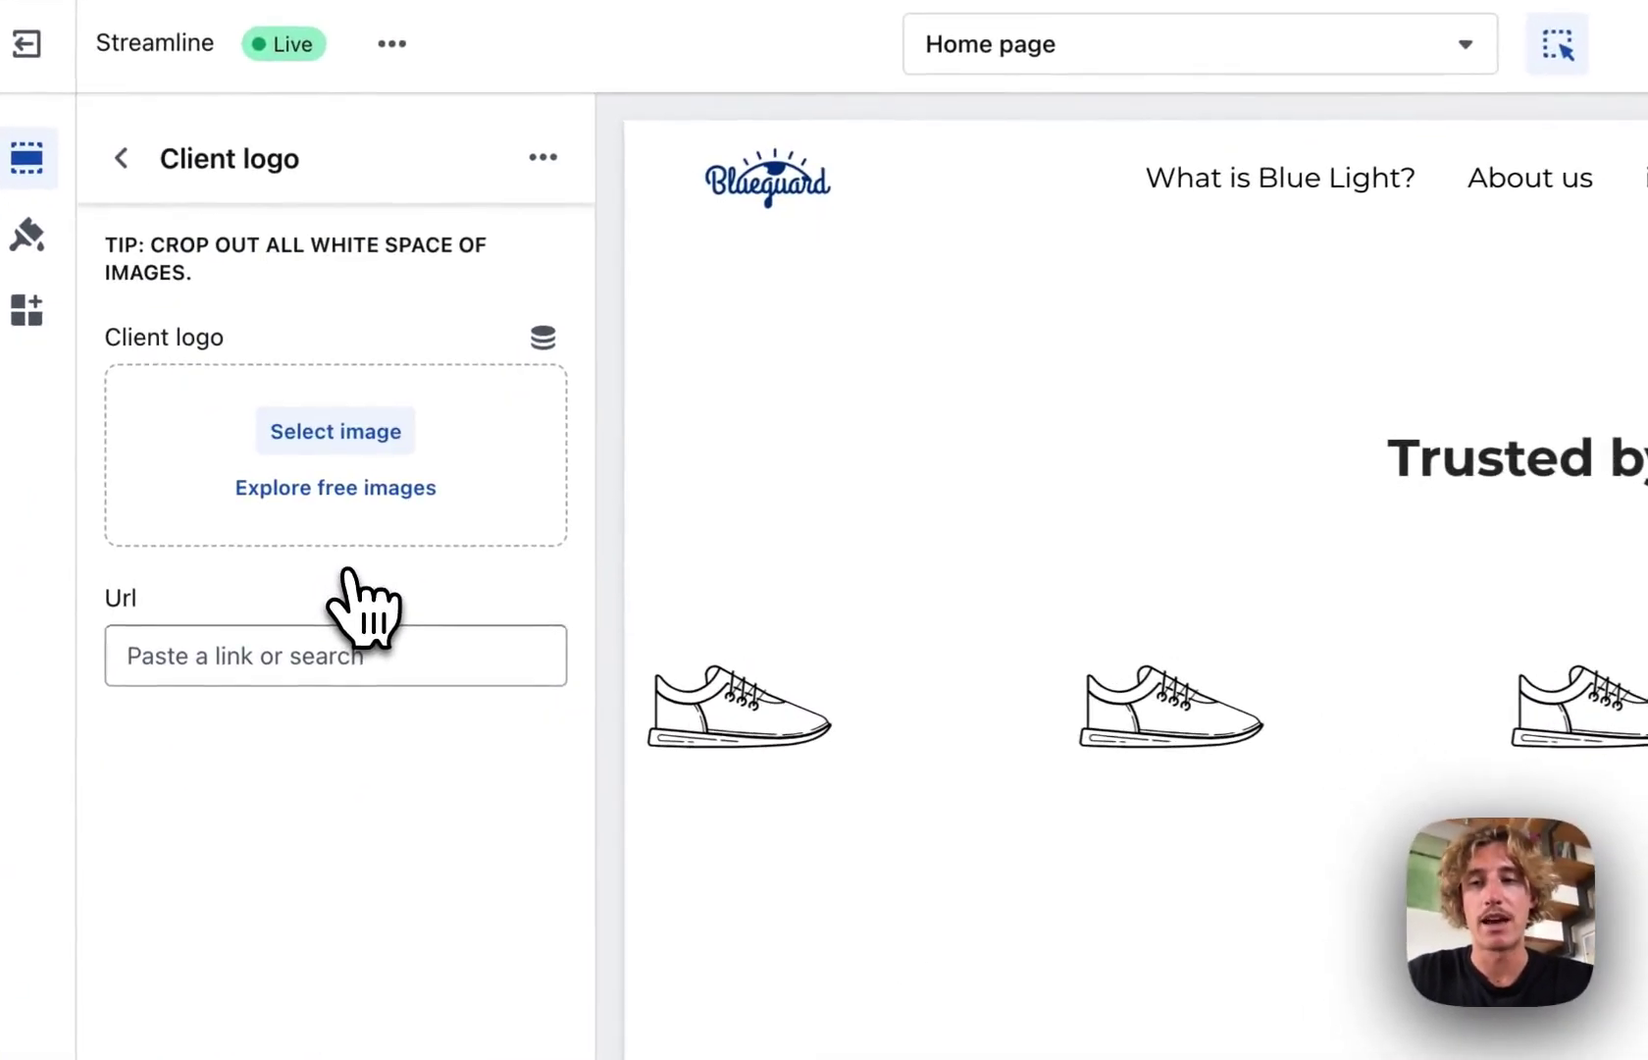
click(382, 429)
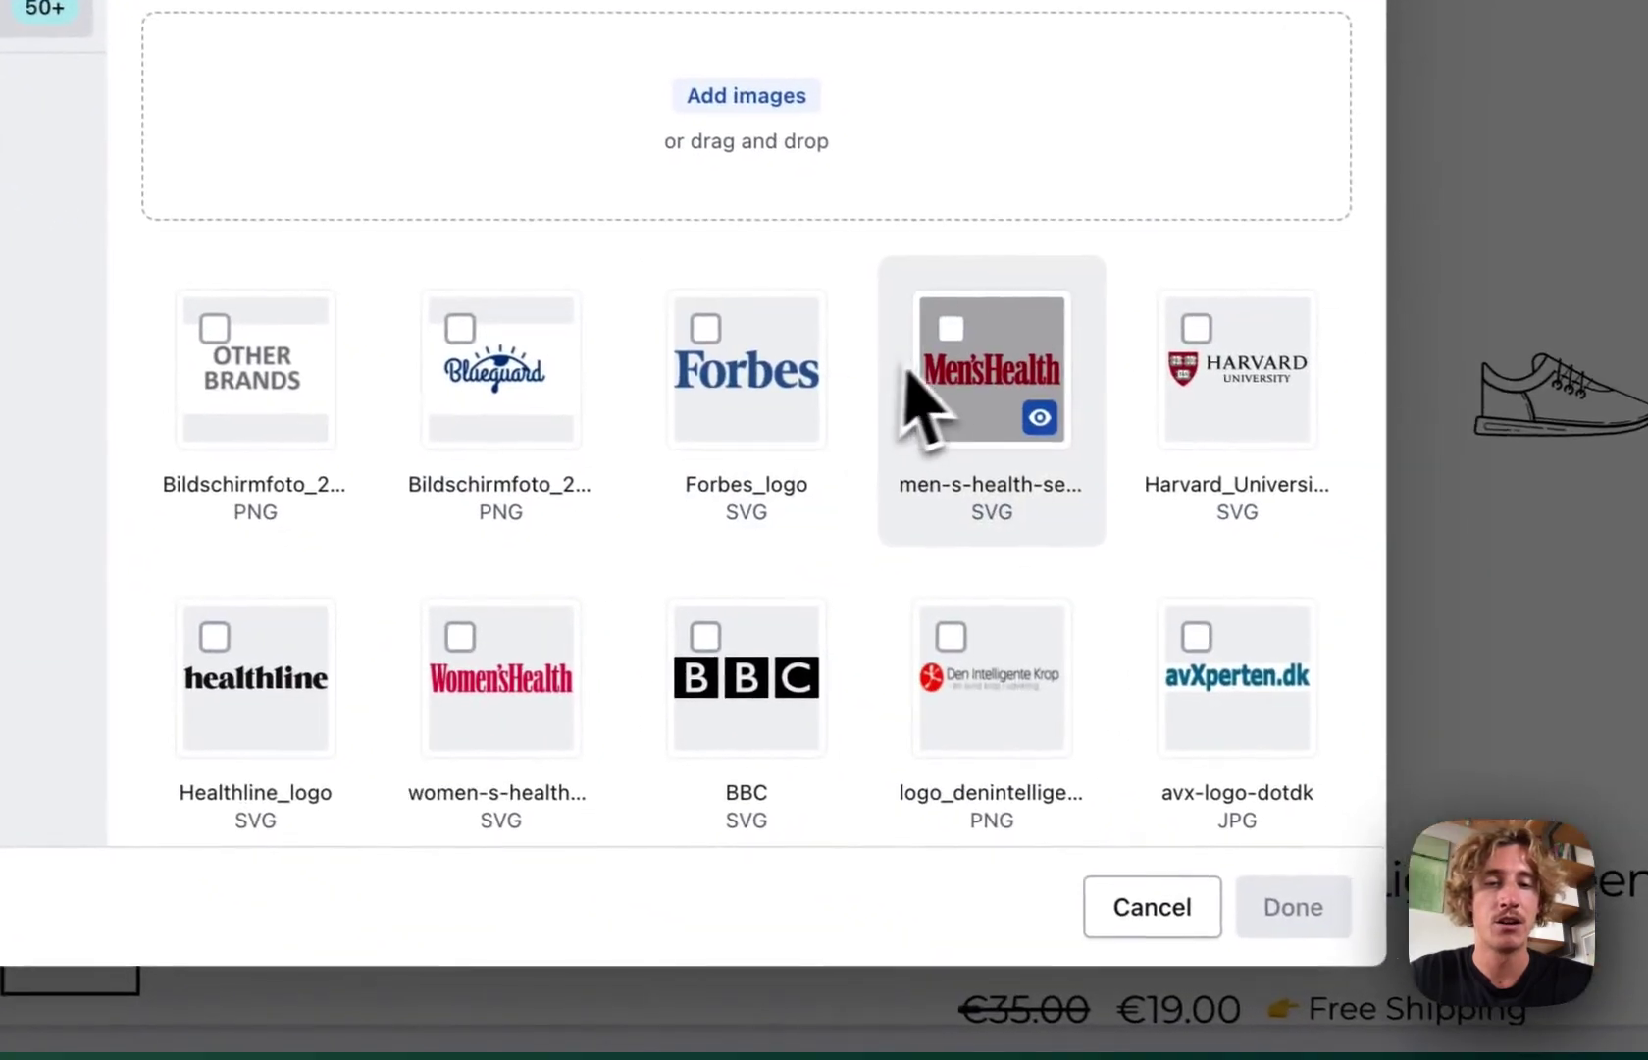
click(726, 353)
click(1291, 907)
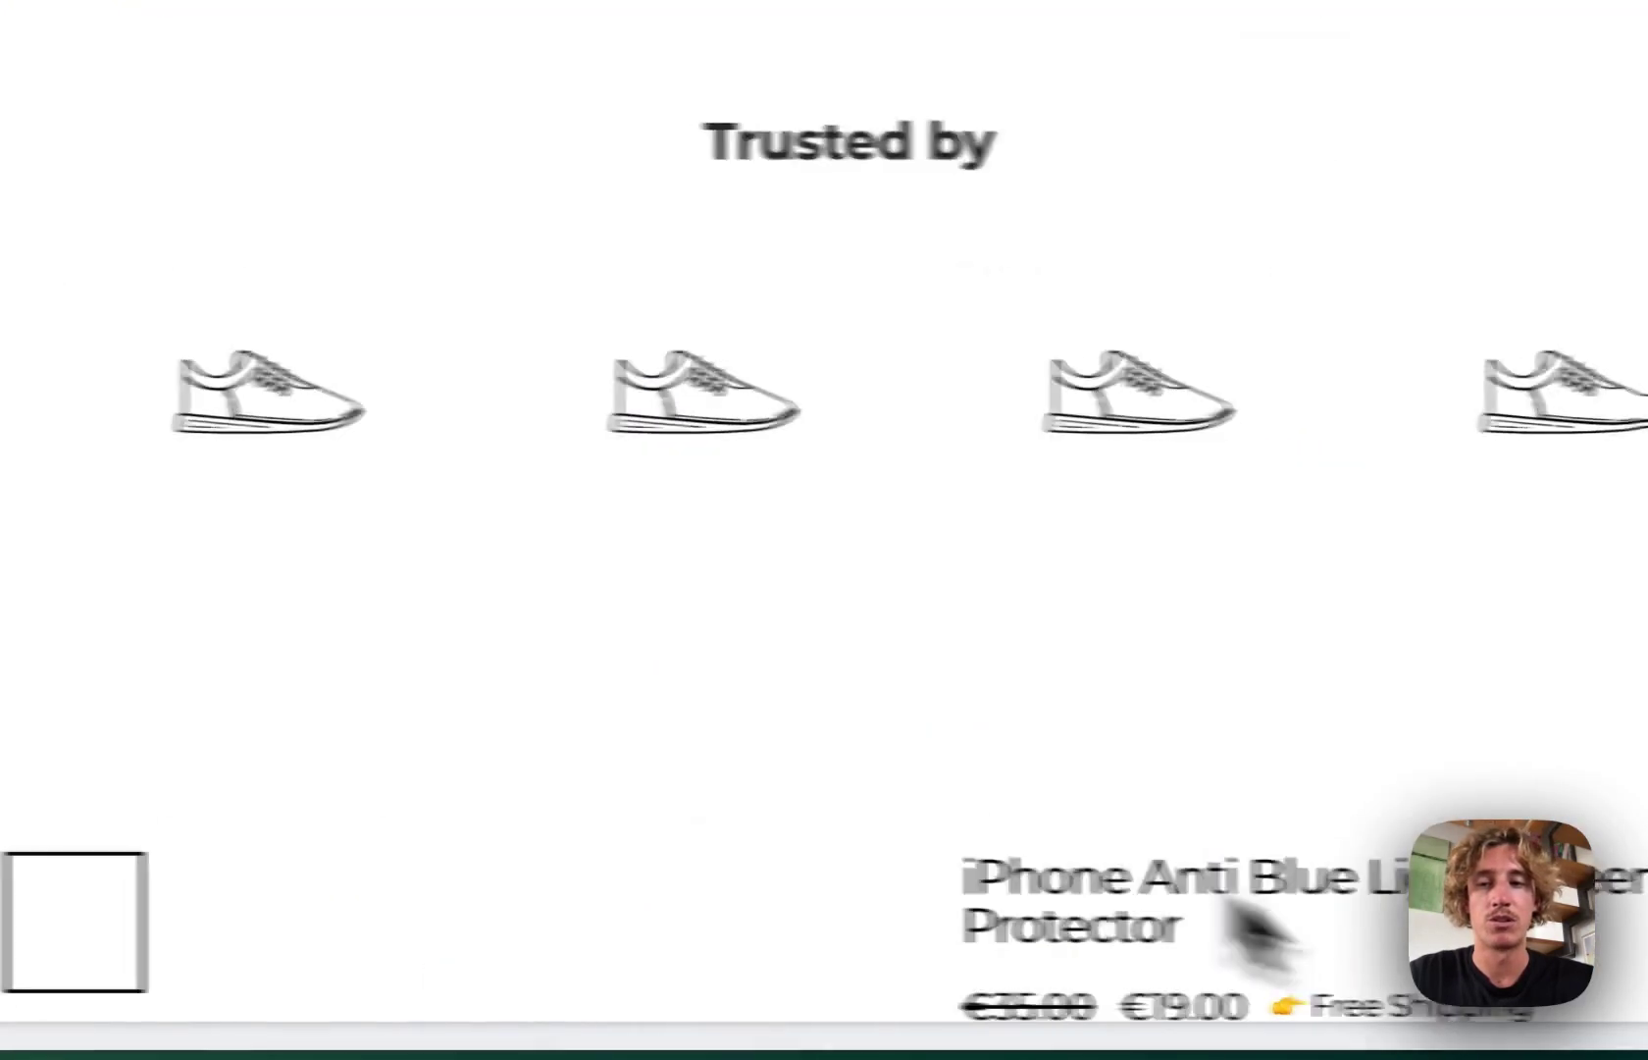
click(240, 569)
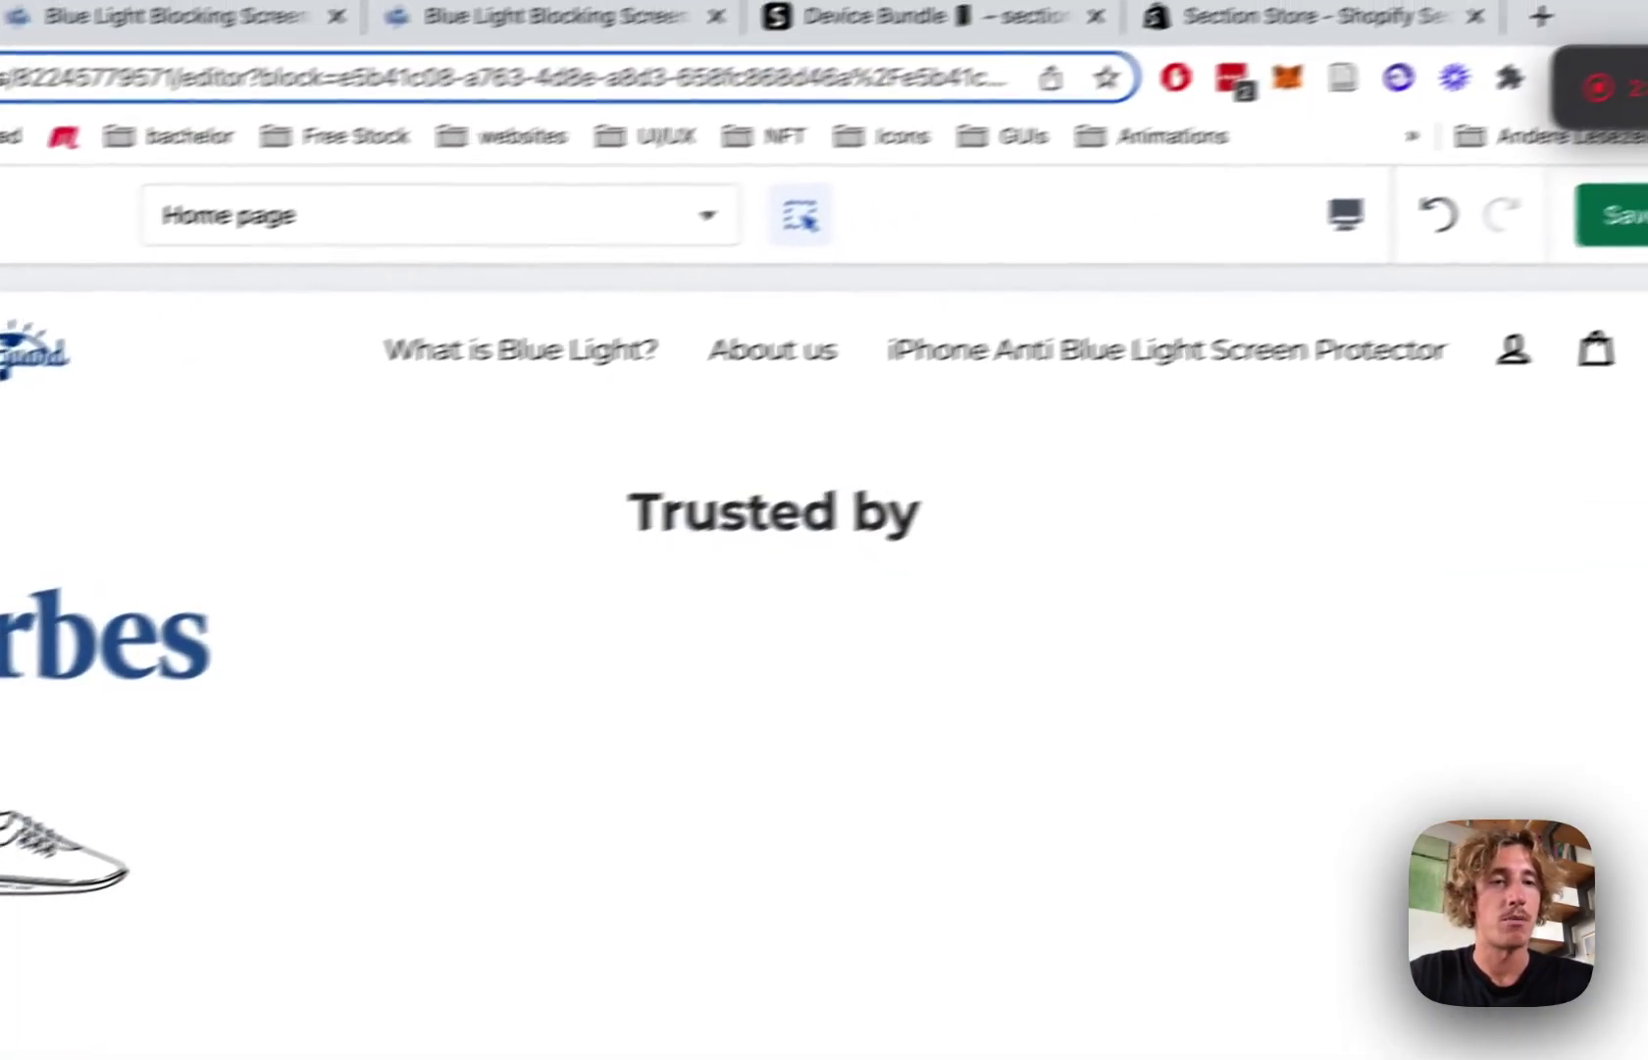
click(1560, 255)
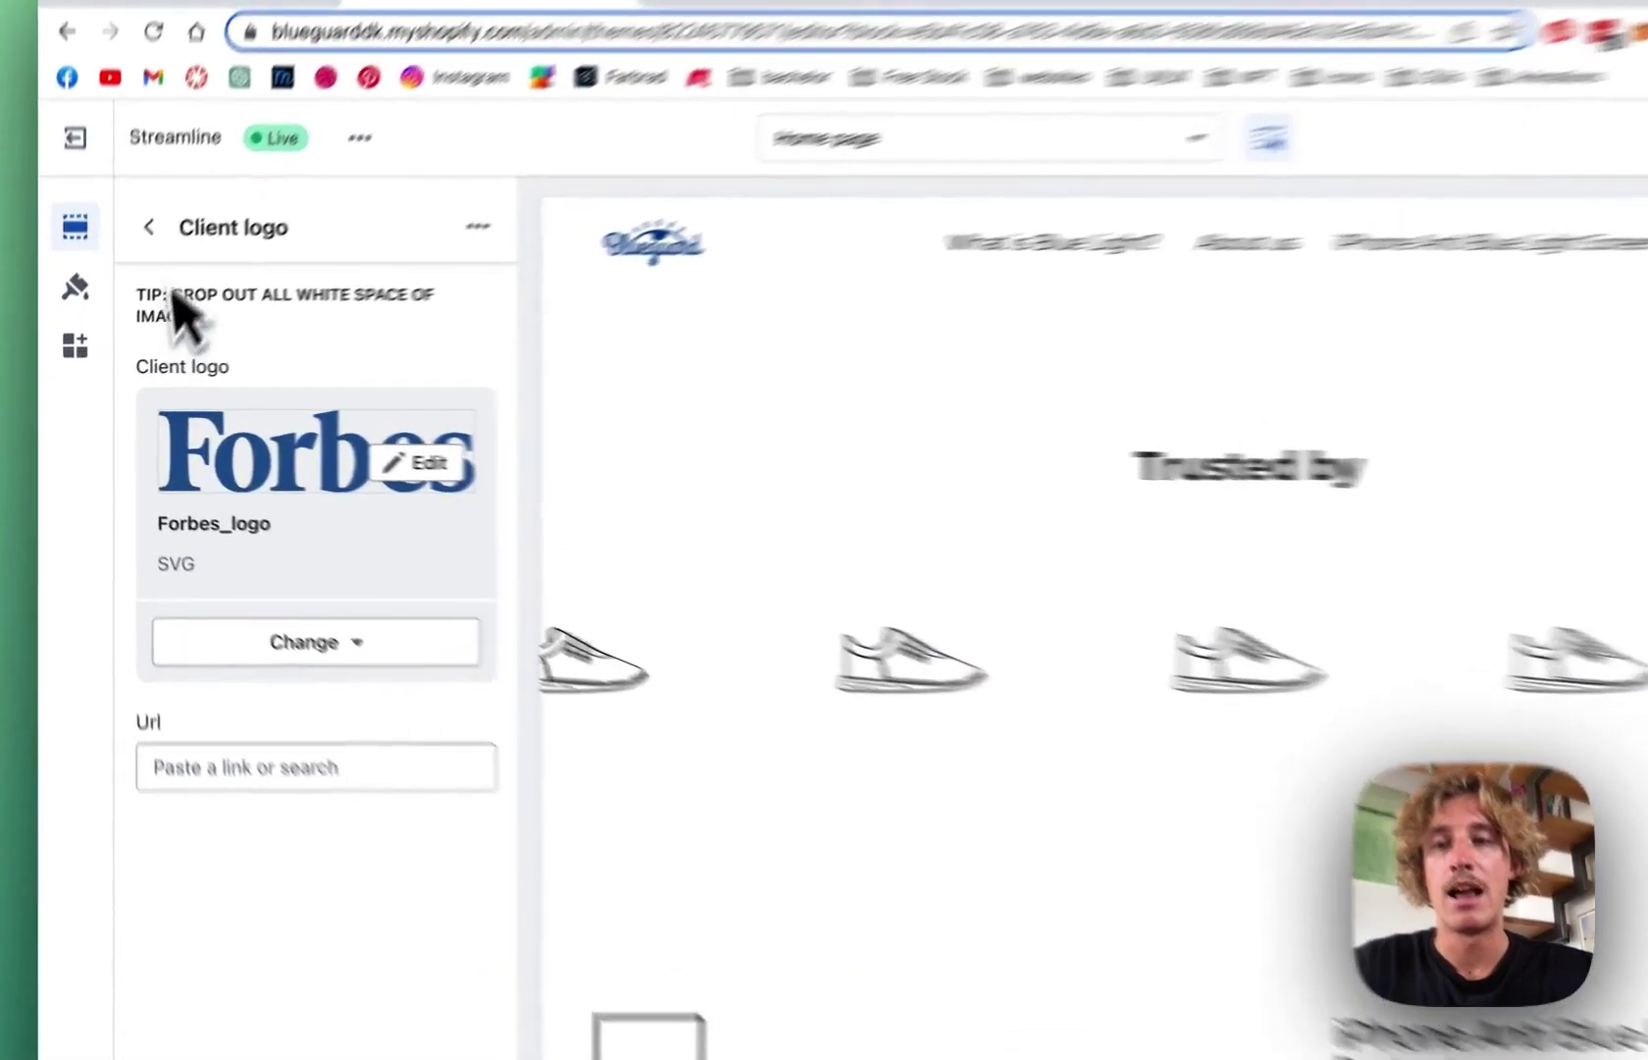
click(126, 262)
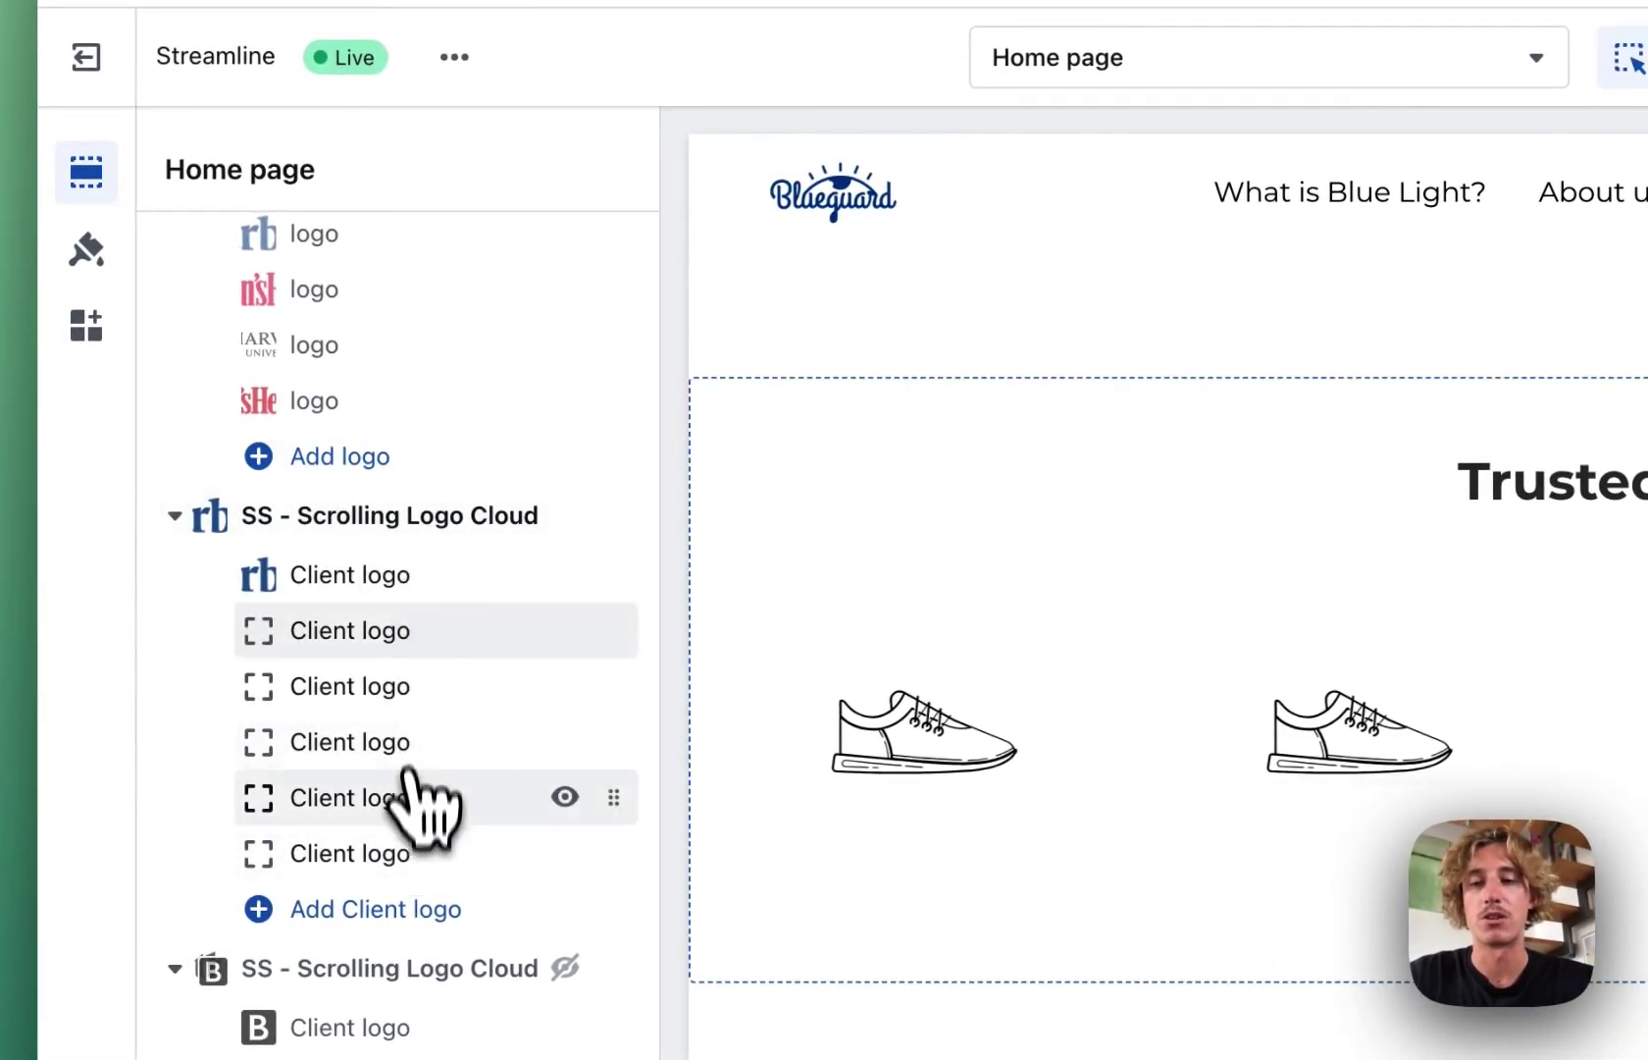
- Remove the placeholder SS - Scrolling Logo Cloud section from the home page
click(480, 517)
scroll(422, 726, down, 1)
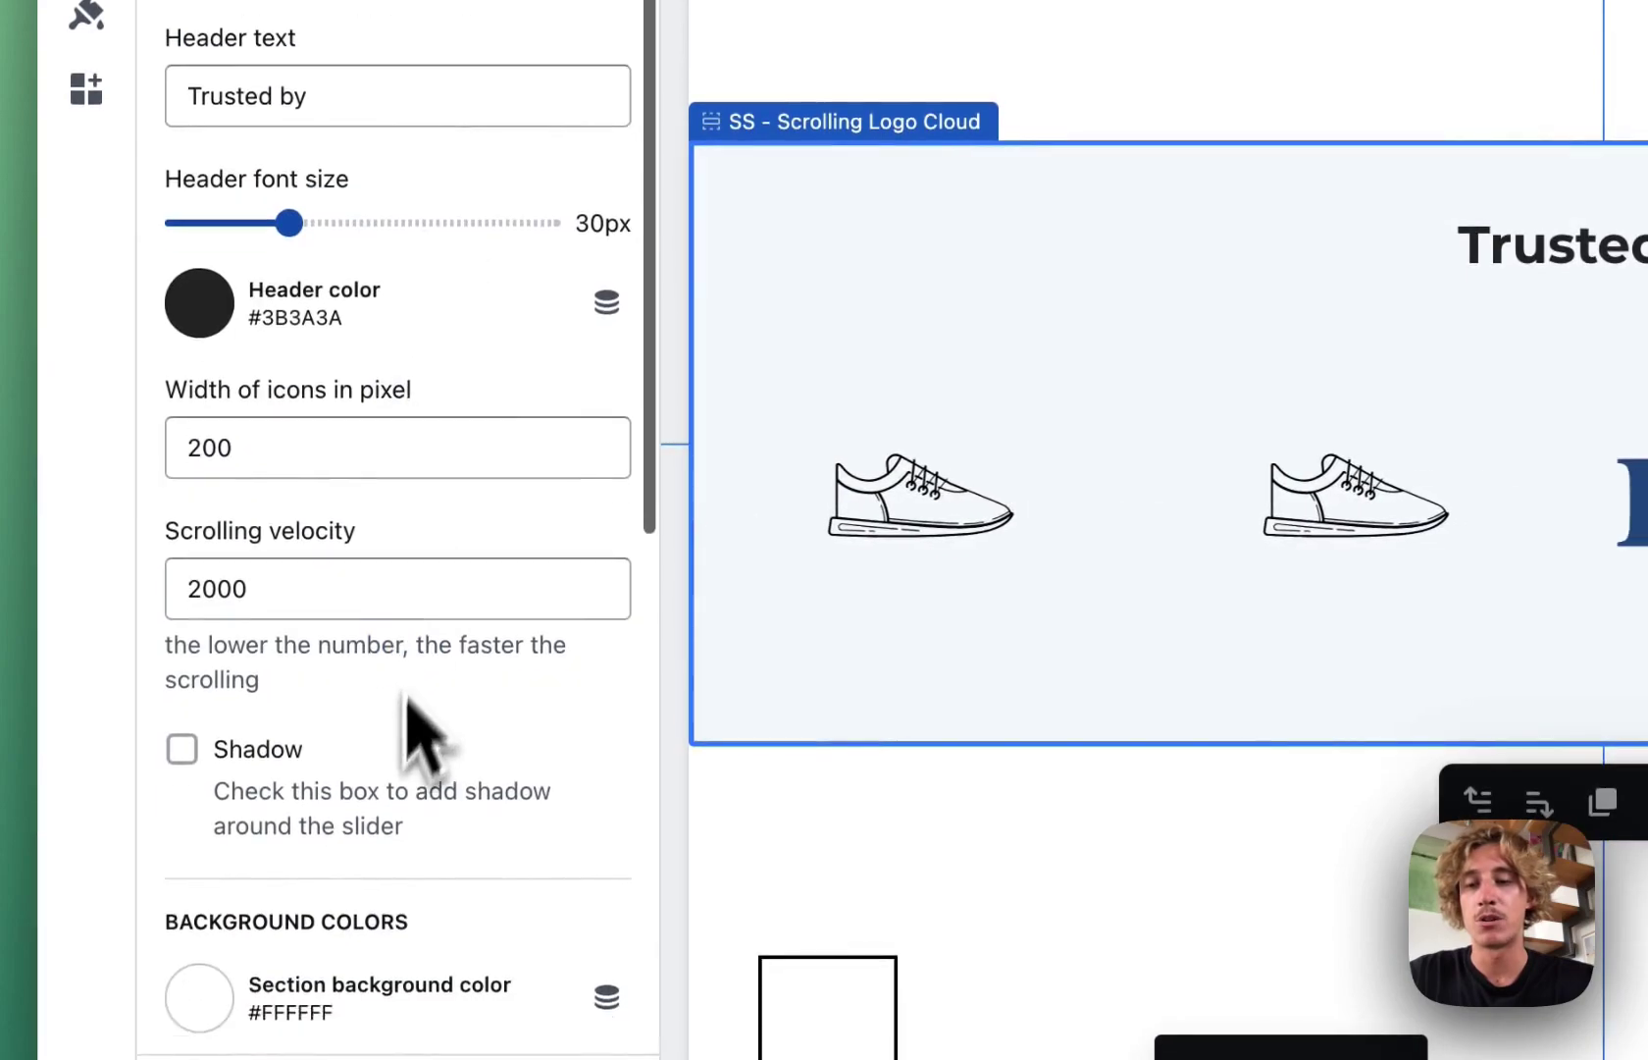
scroll(417, 706, down, 10)
click(363, 989)
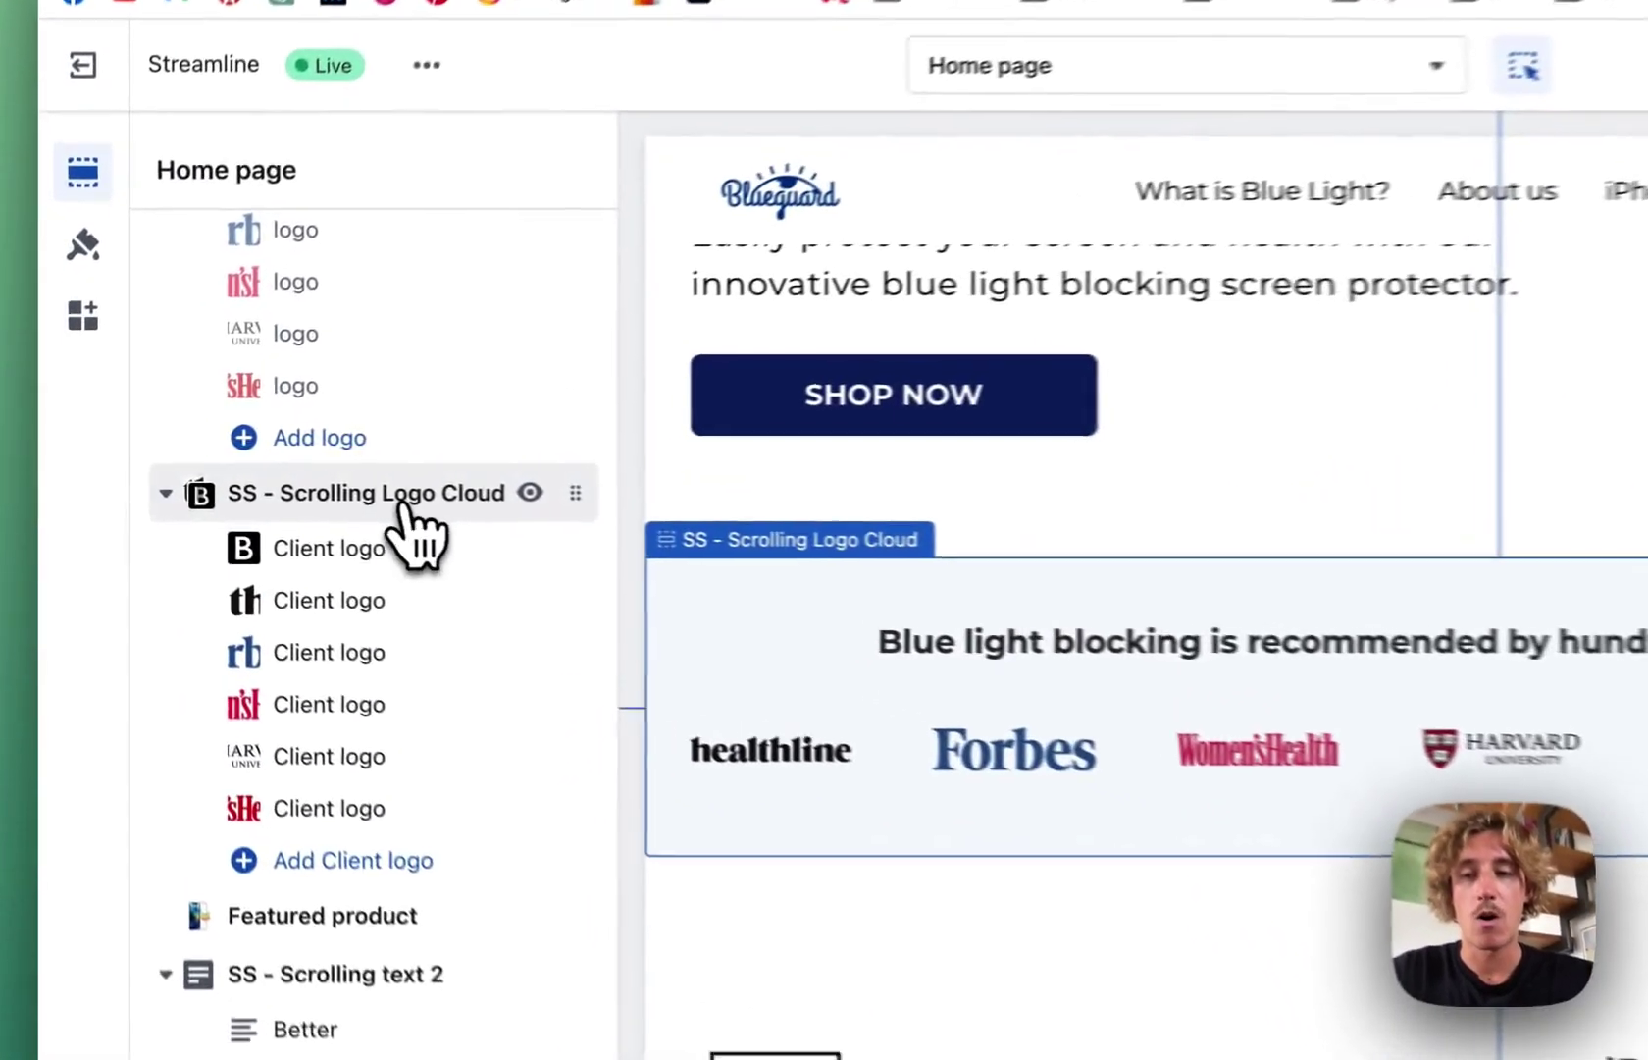
- Change the health logo cloud's icon width from 100 to 150 pixels and review its settings
click(287, 487)
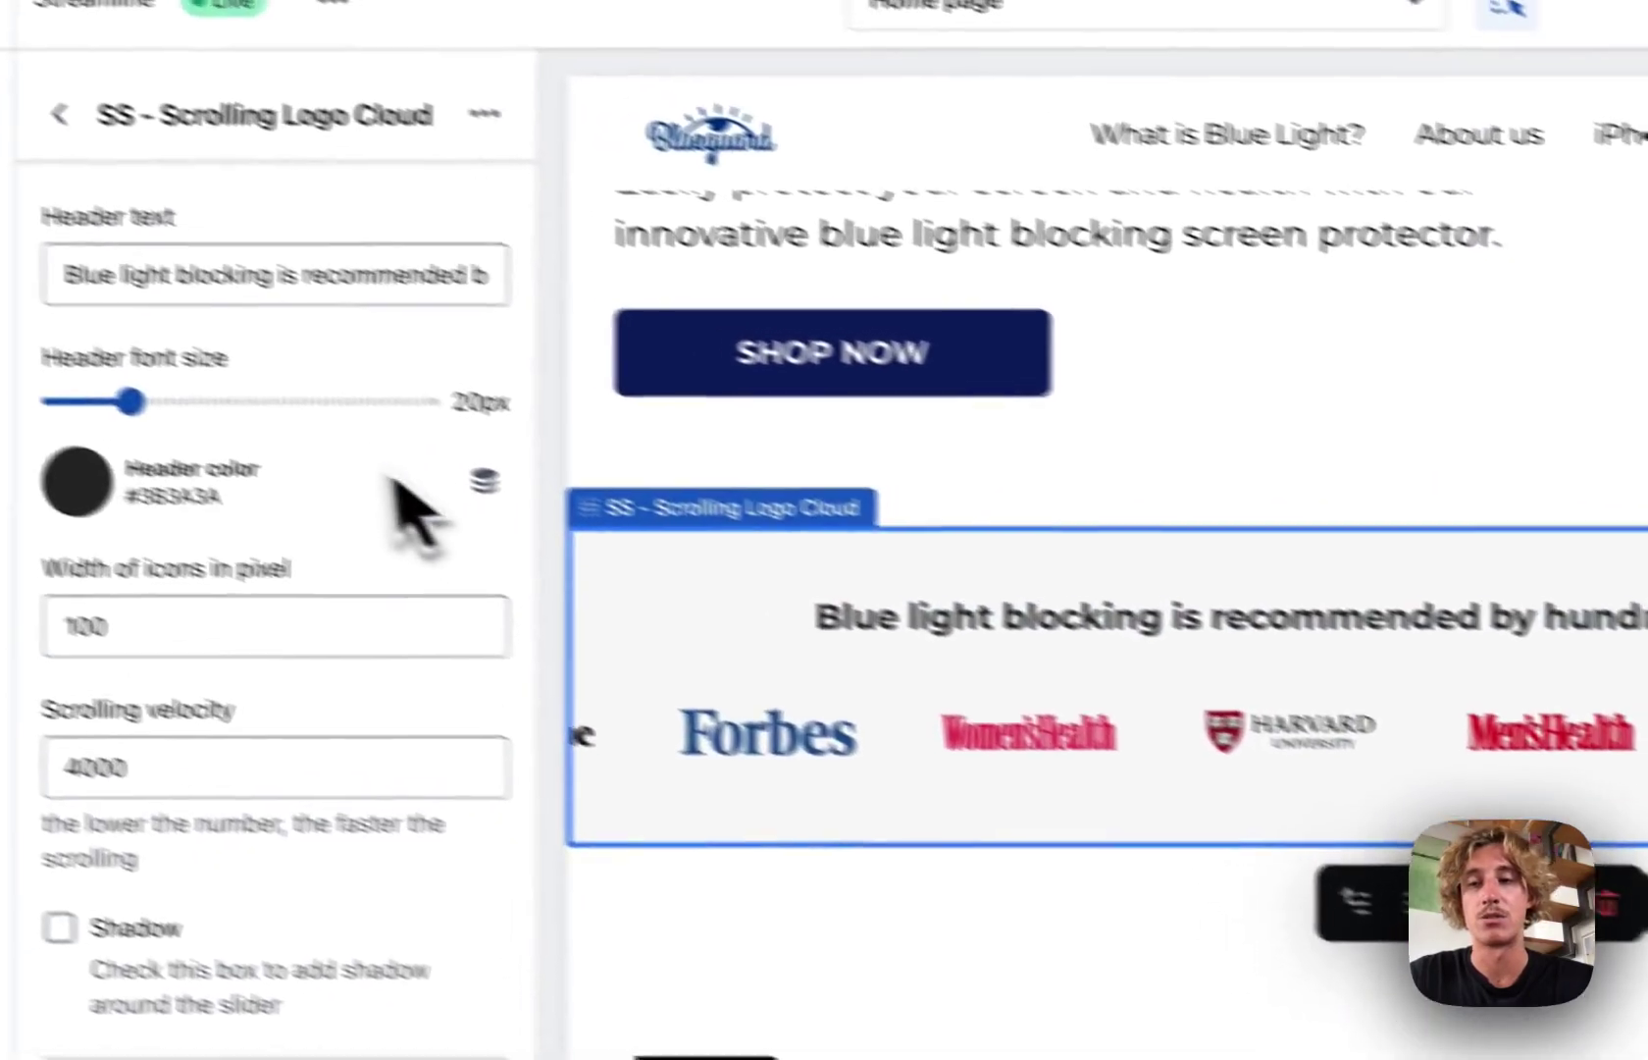
scroll(461, 539, down, 1)
click(211, 602)
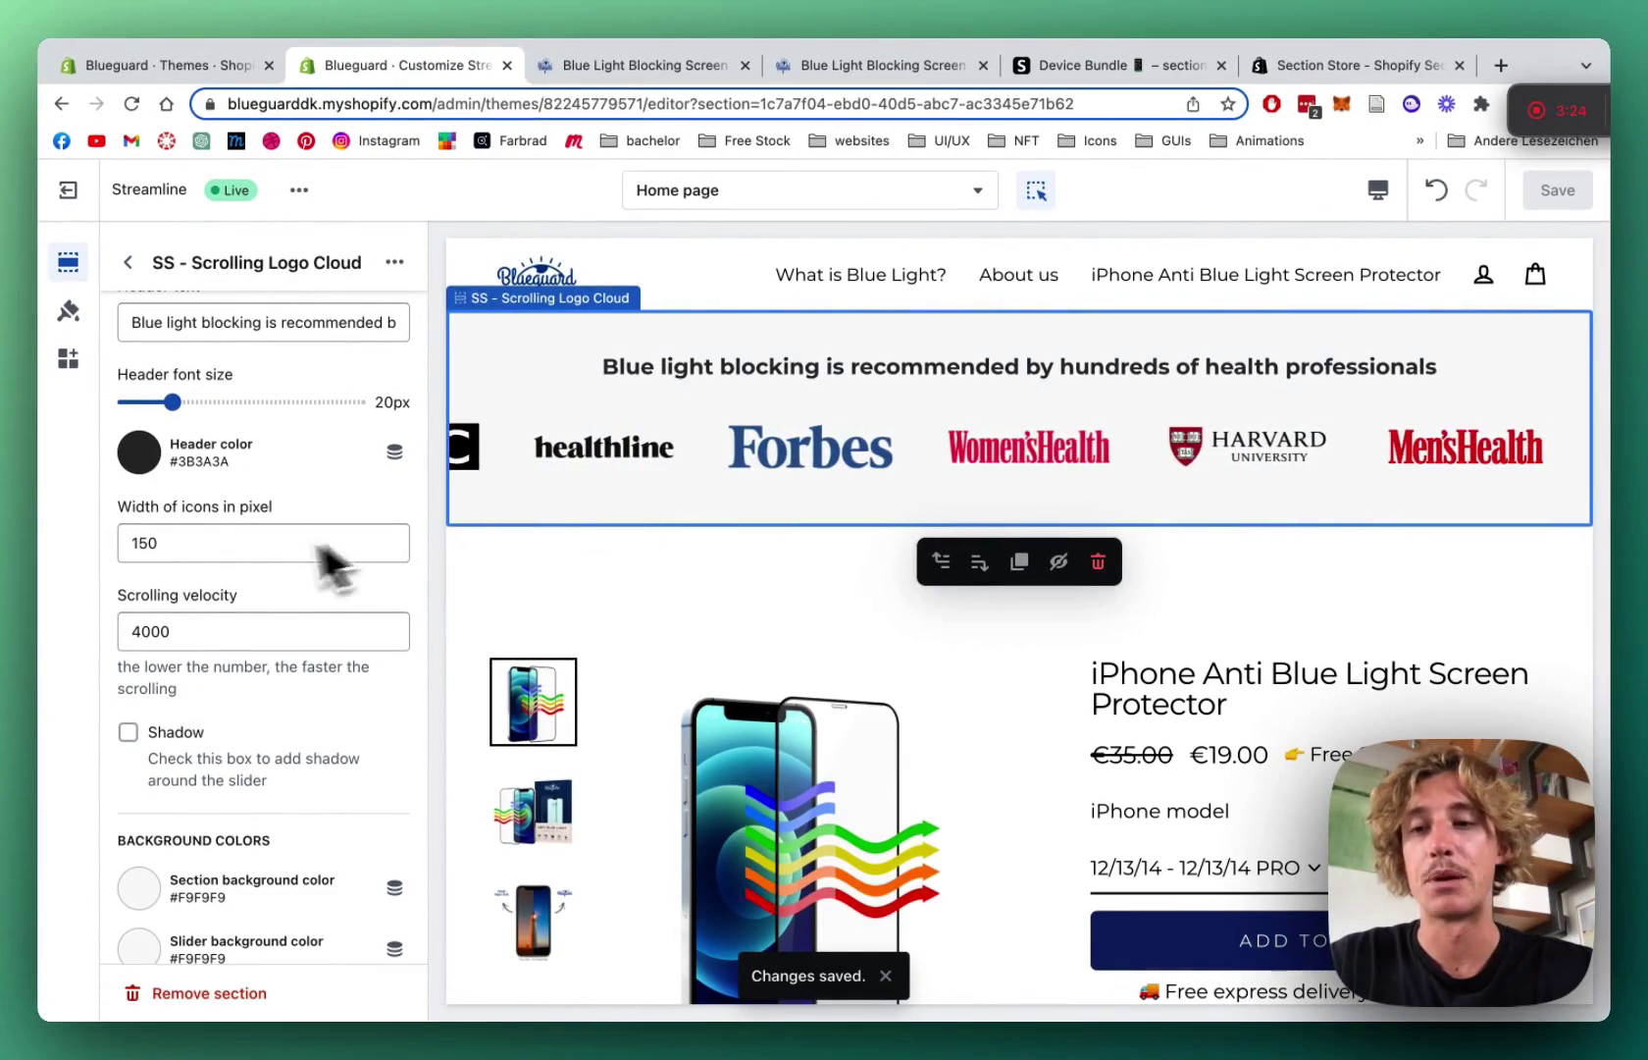
scroll(265, 589, down, 1)
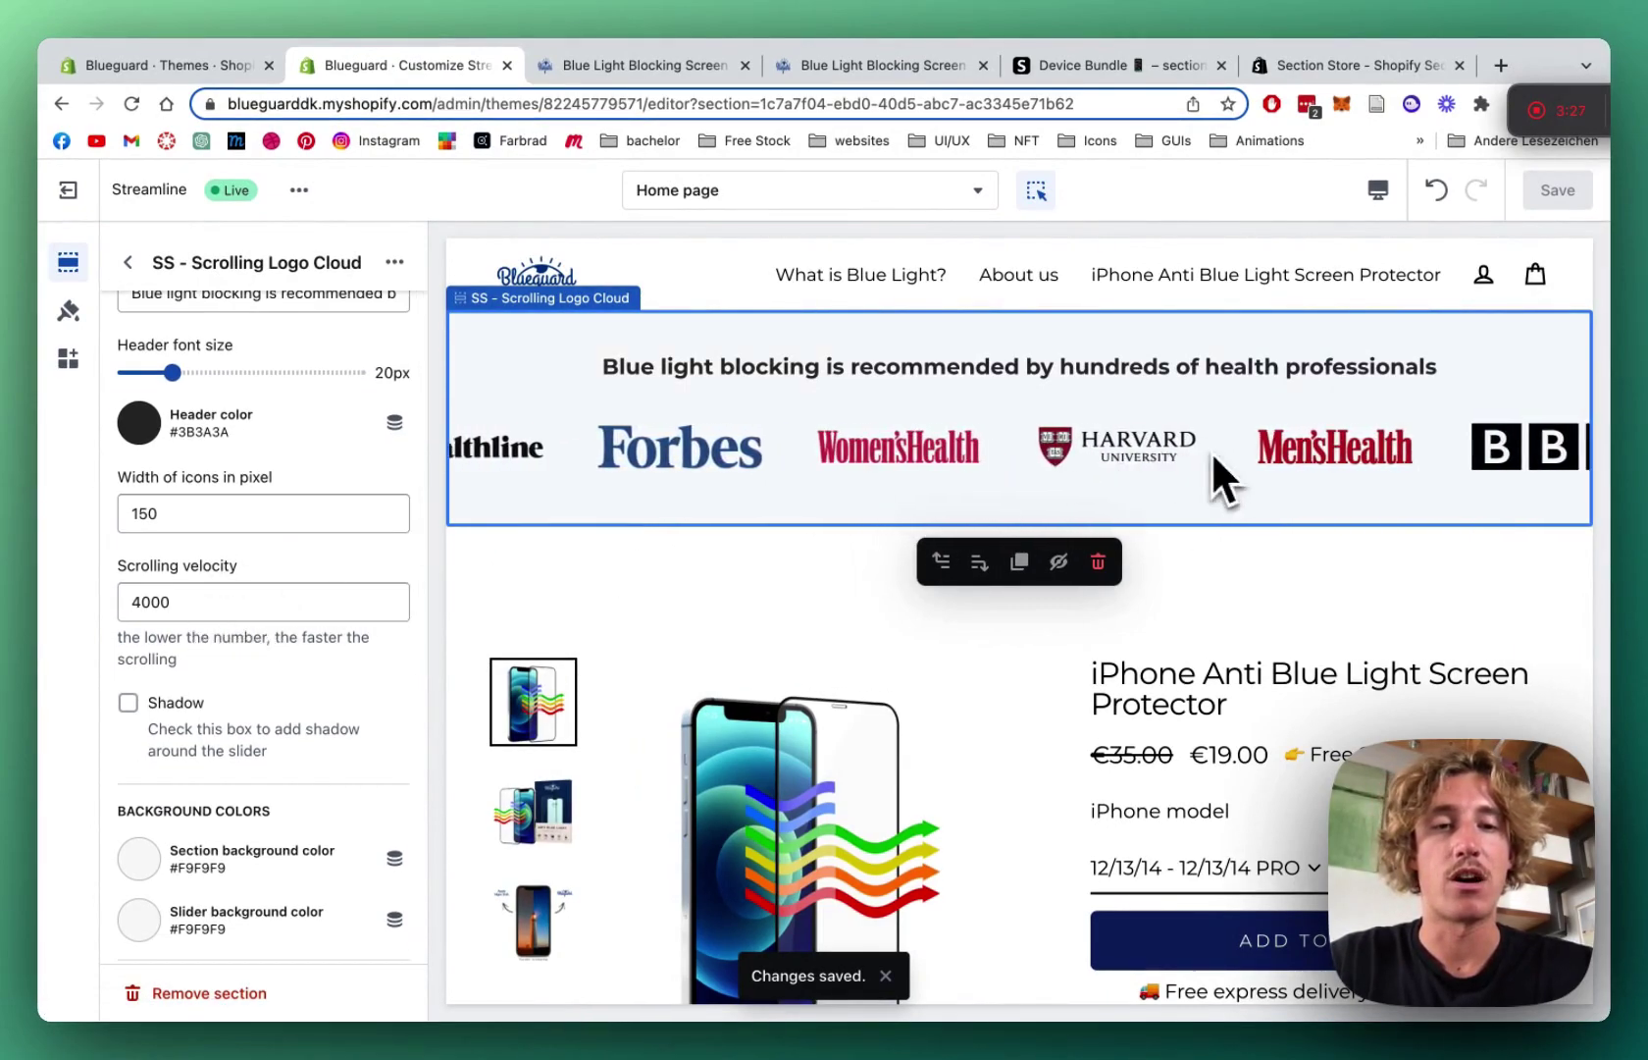
mouse_move(73, 549)
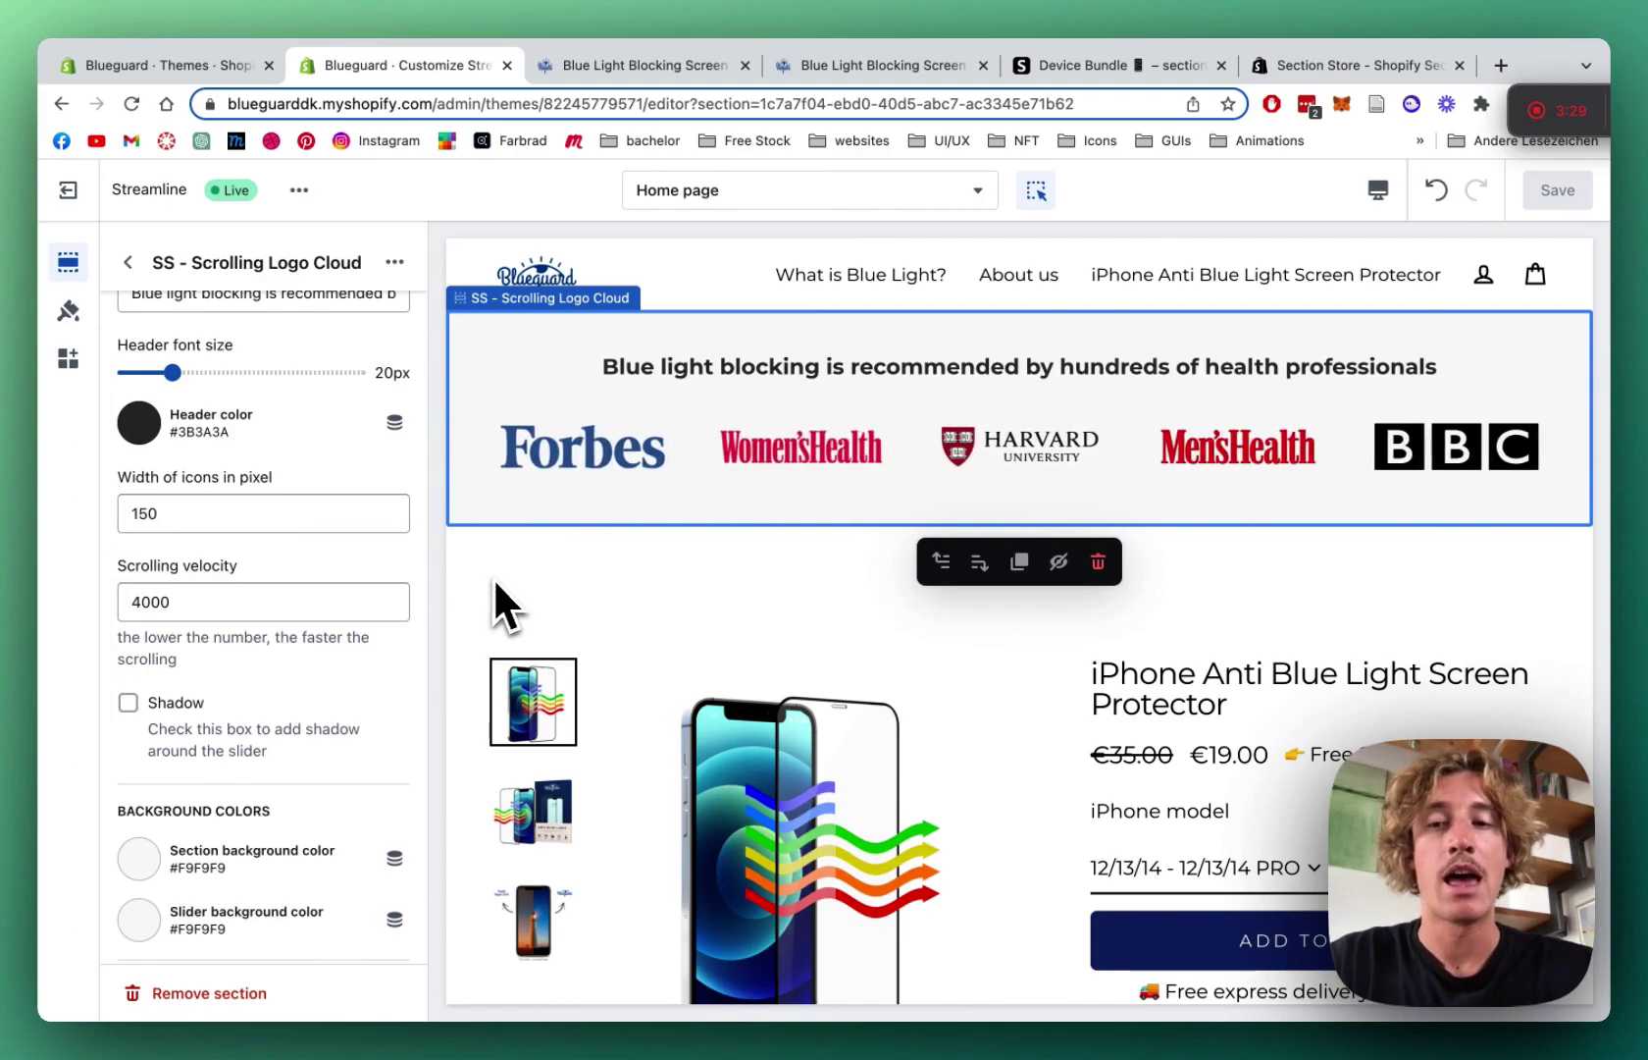
scroll(353, 613, down, 1)
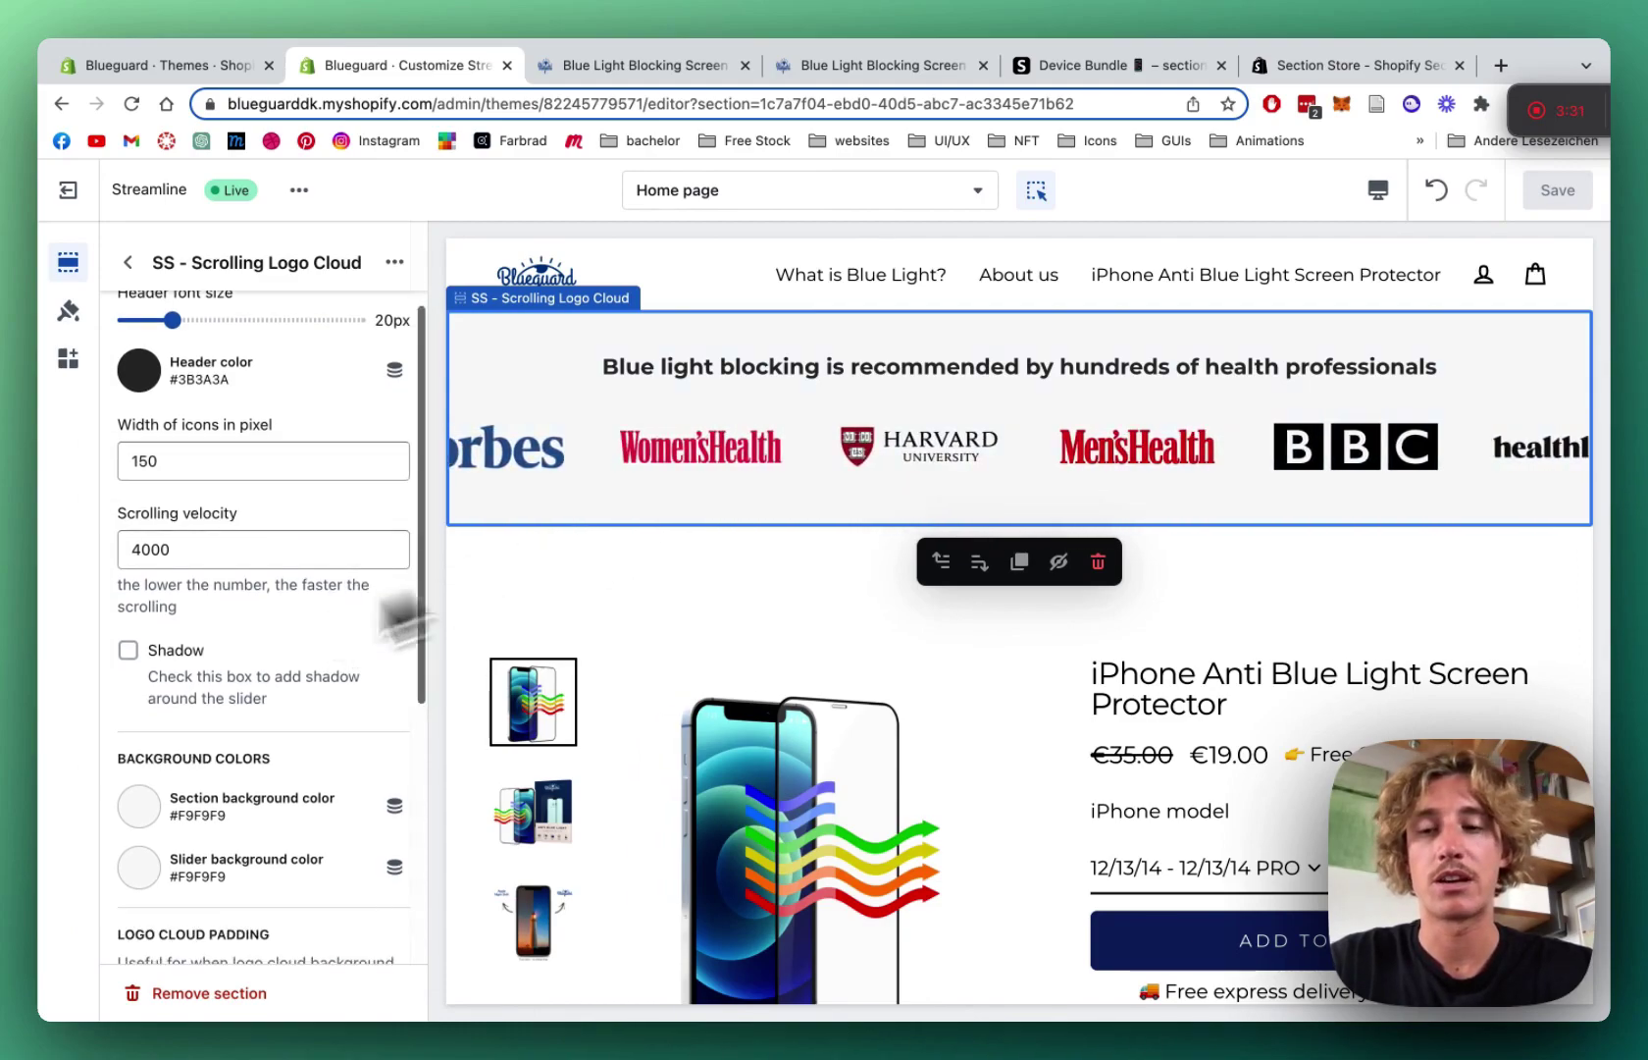
scroll(222, 720, down, 5)
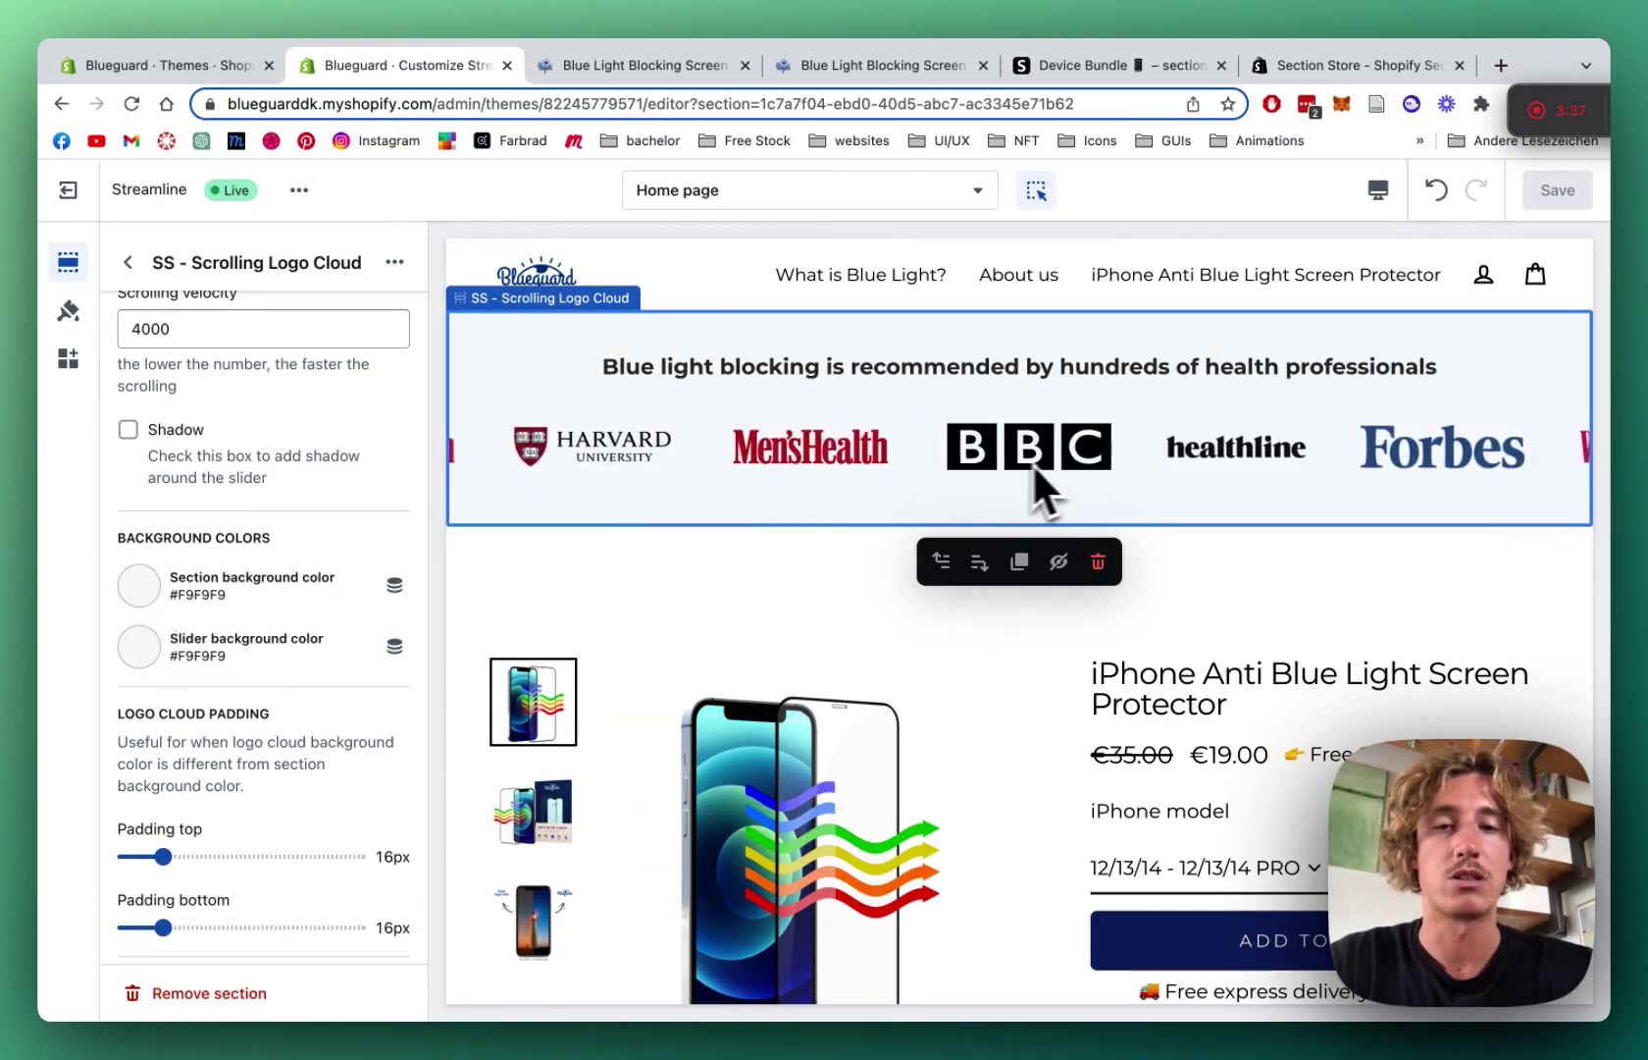
scroll(240, 518, down, 5)
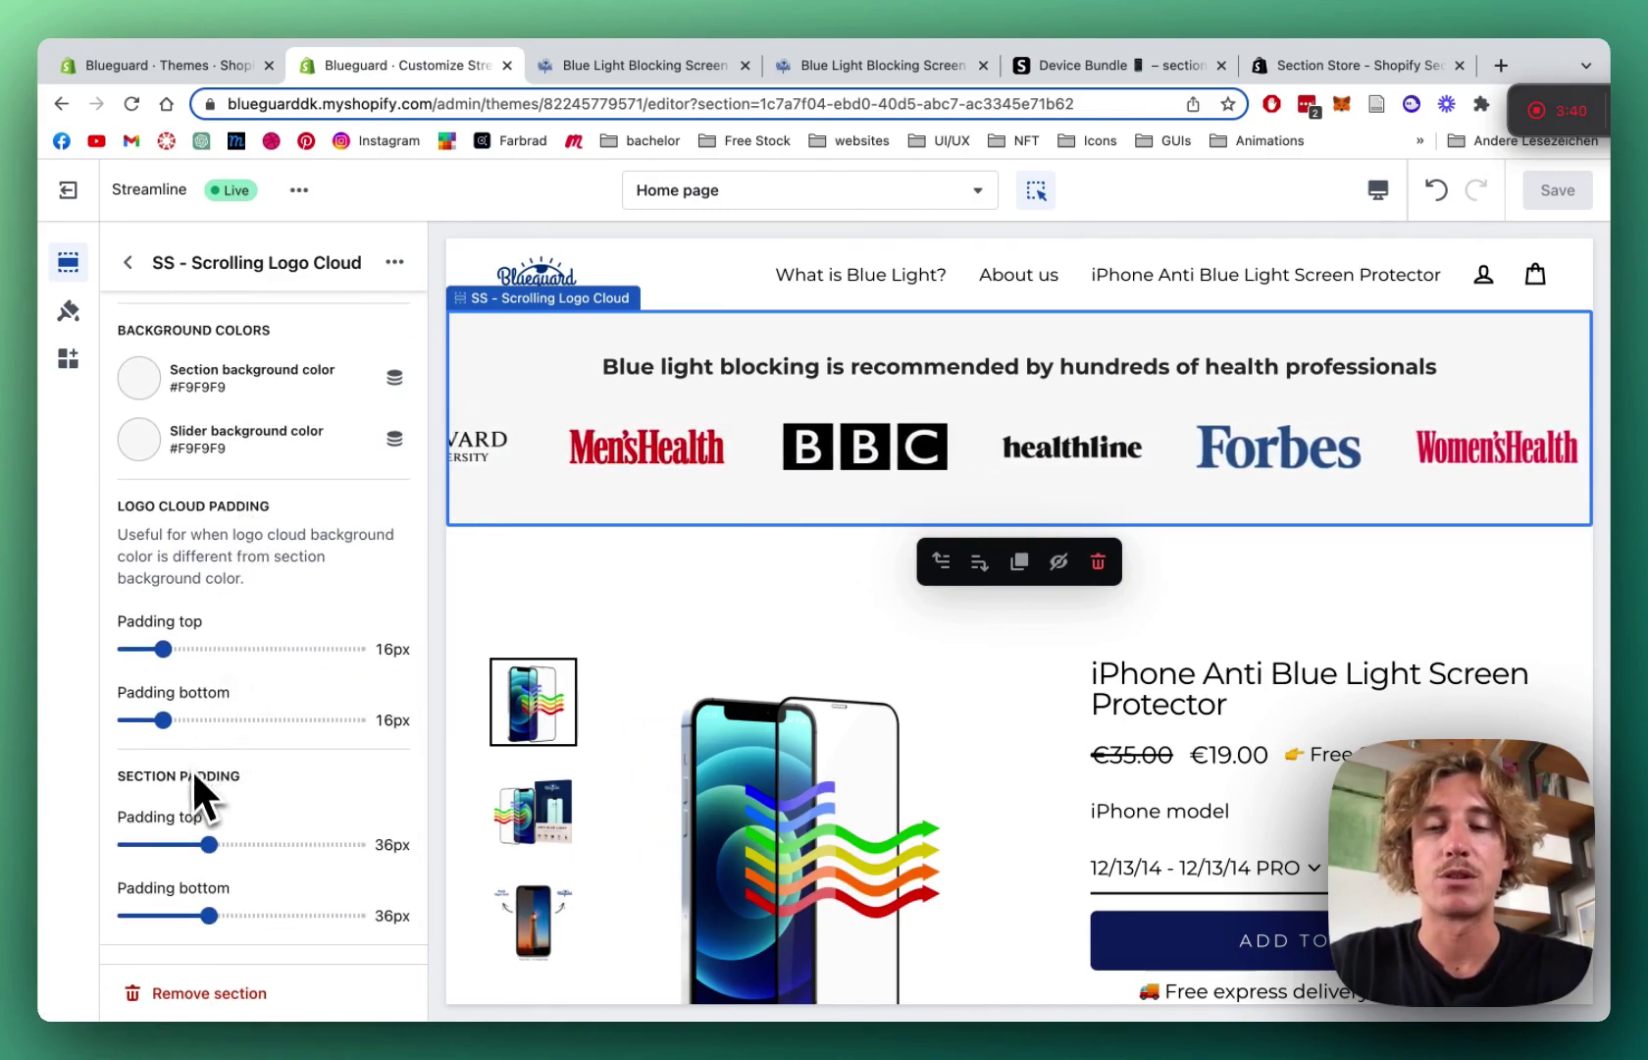
scroll(191, 775, down, 1)
scroll(235, 535, up, 15)
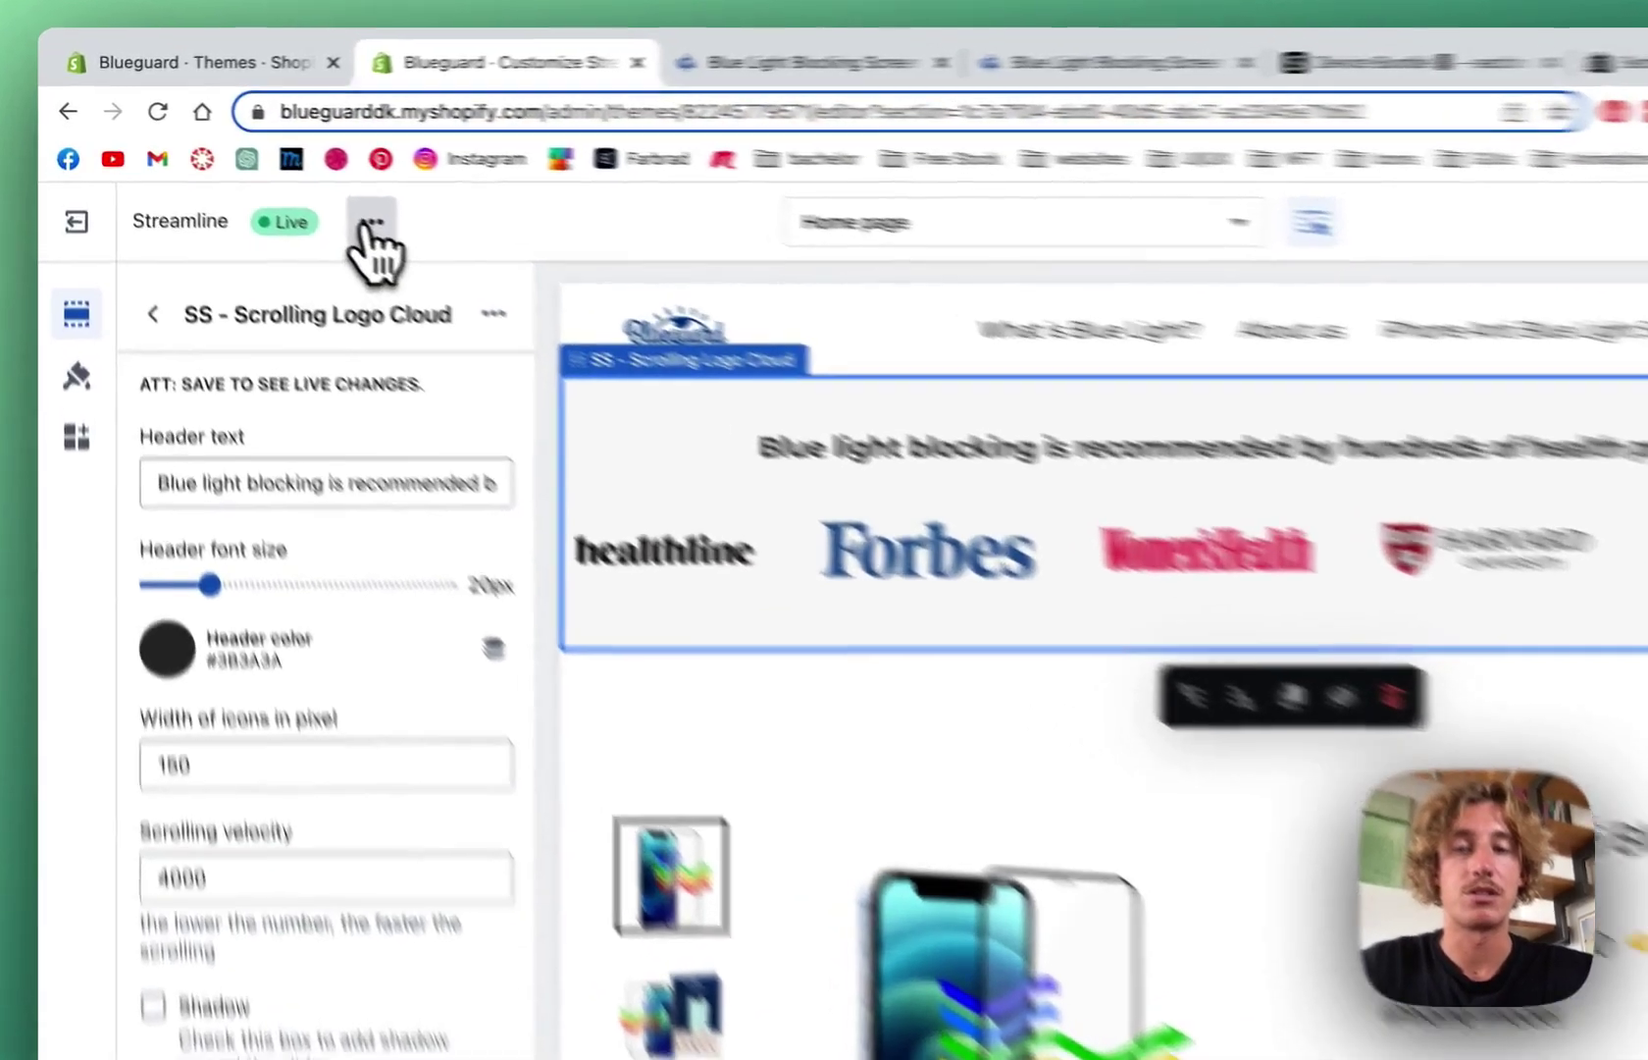
- View the live storefront in a new tab and scroll to the health-publication logo strip
click(299, 189)
click(314, 606)
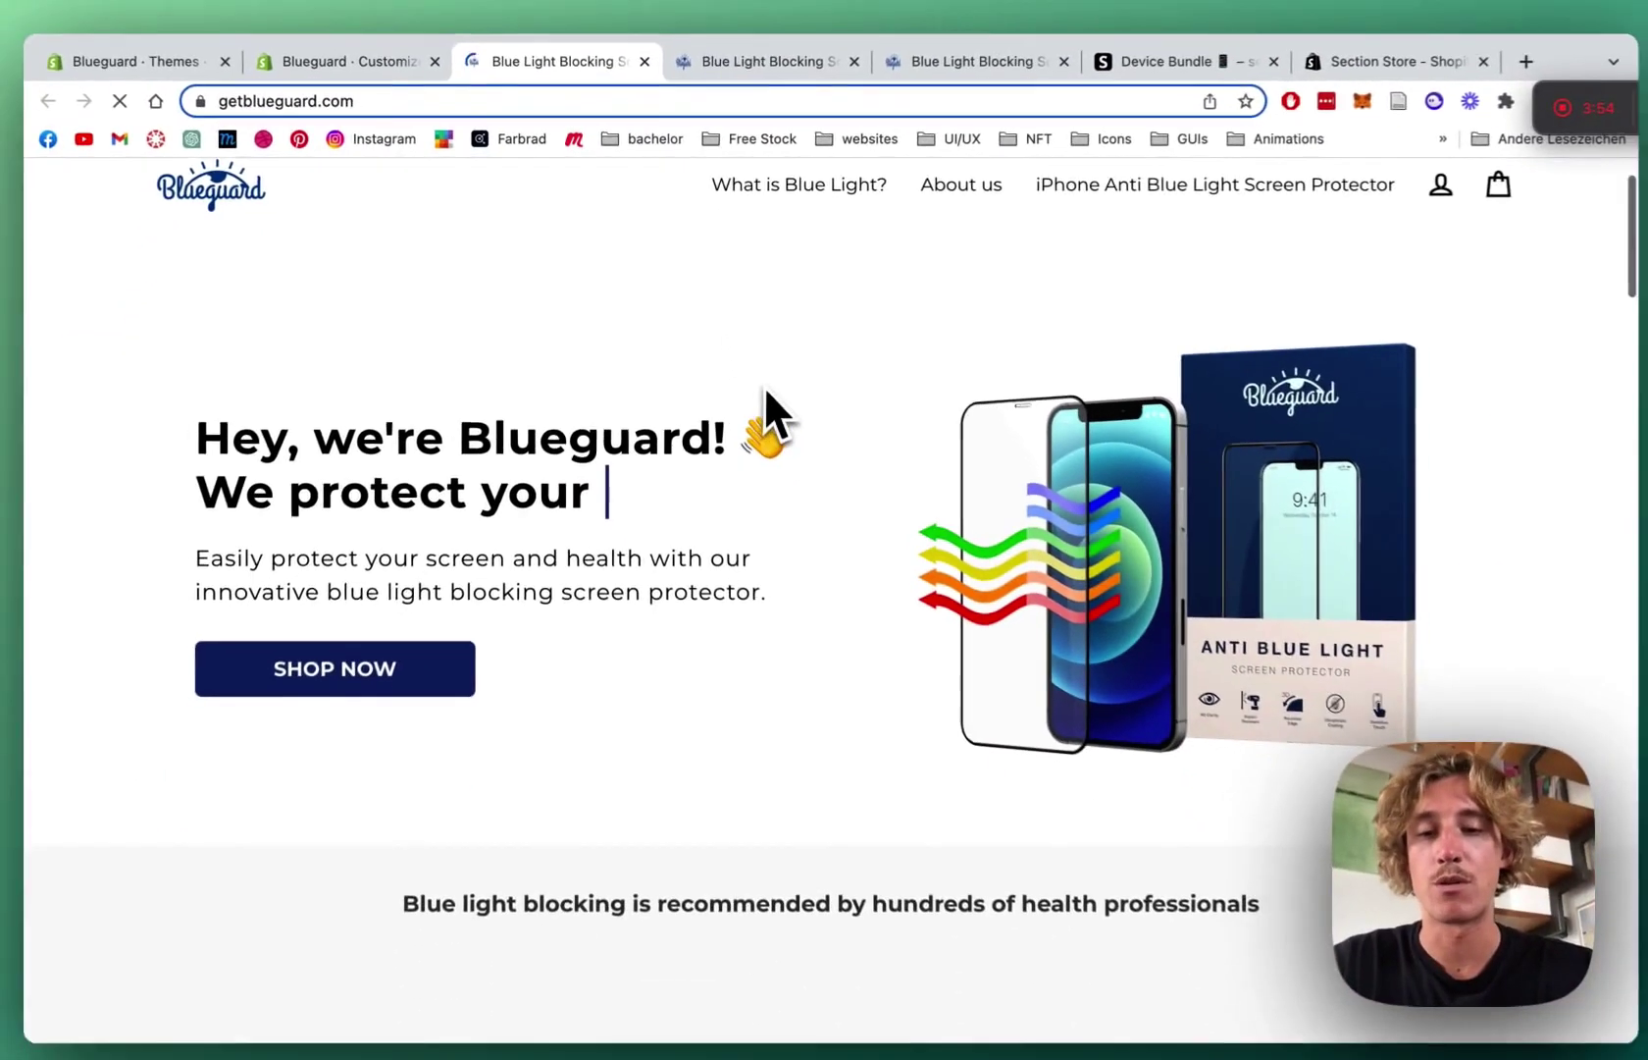
scroll(763, 384, down, 3)
scroll(763, 386, down, 1)
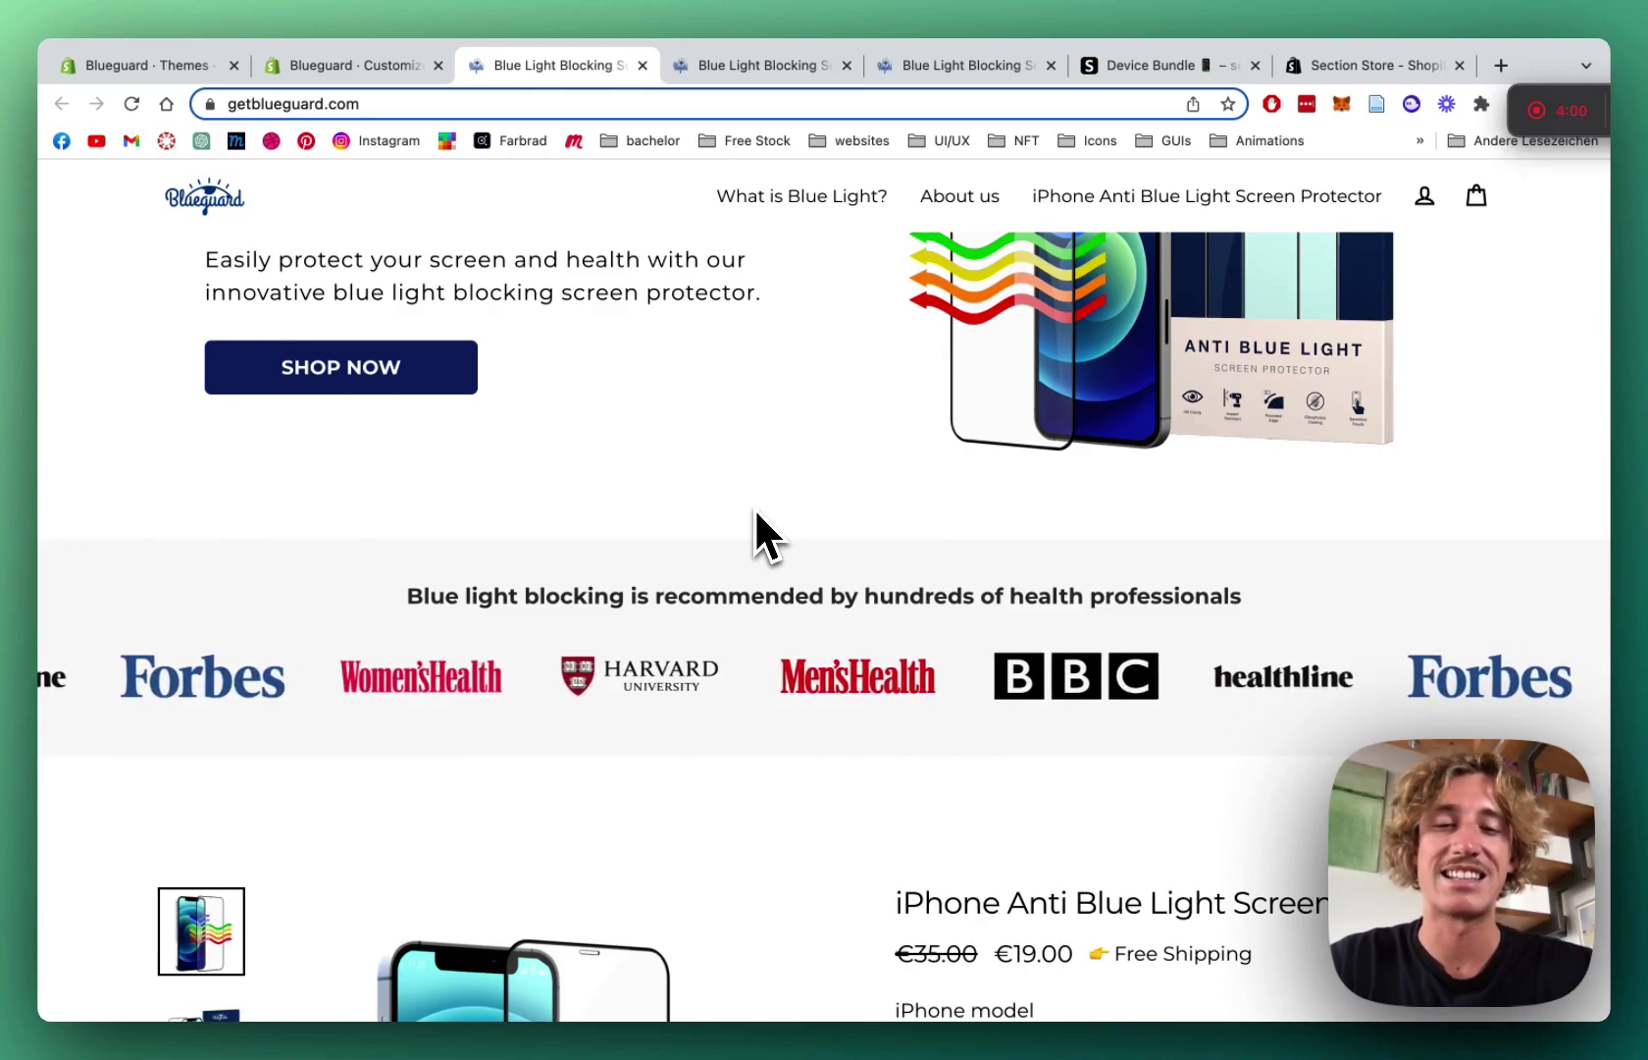
scroll(754, 507, down, 1)
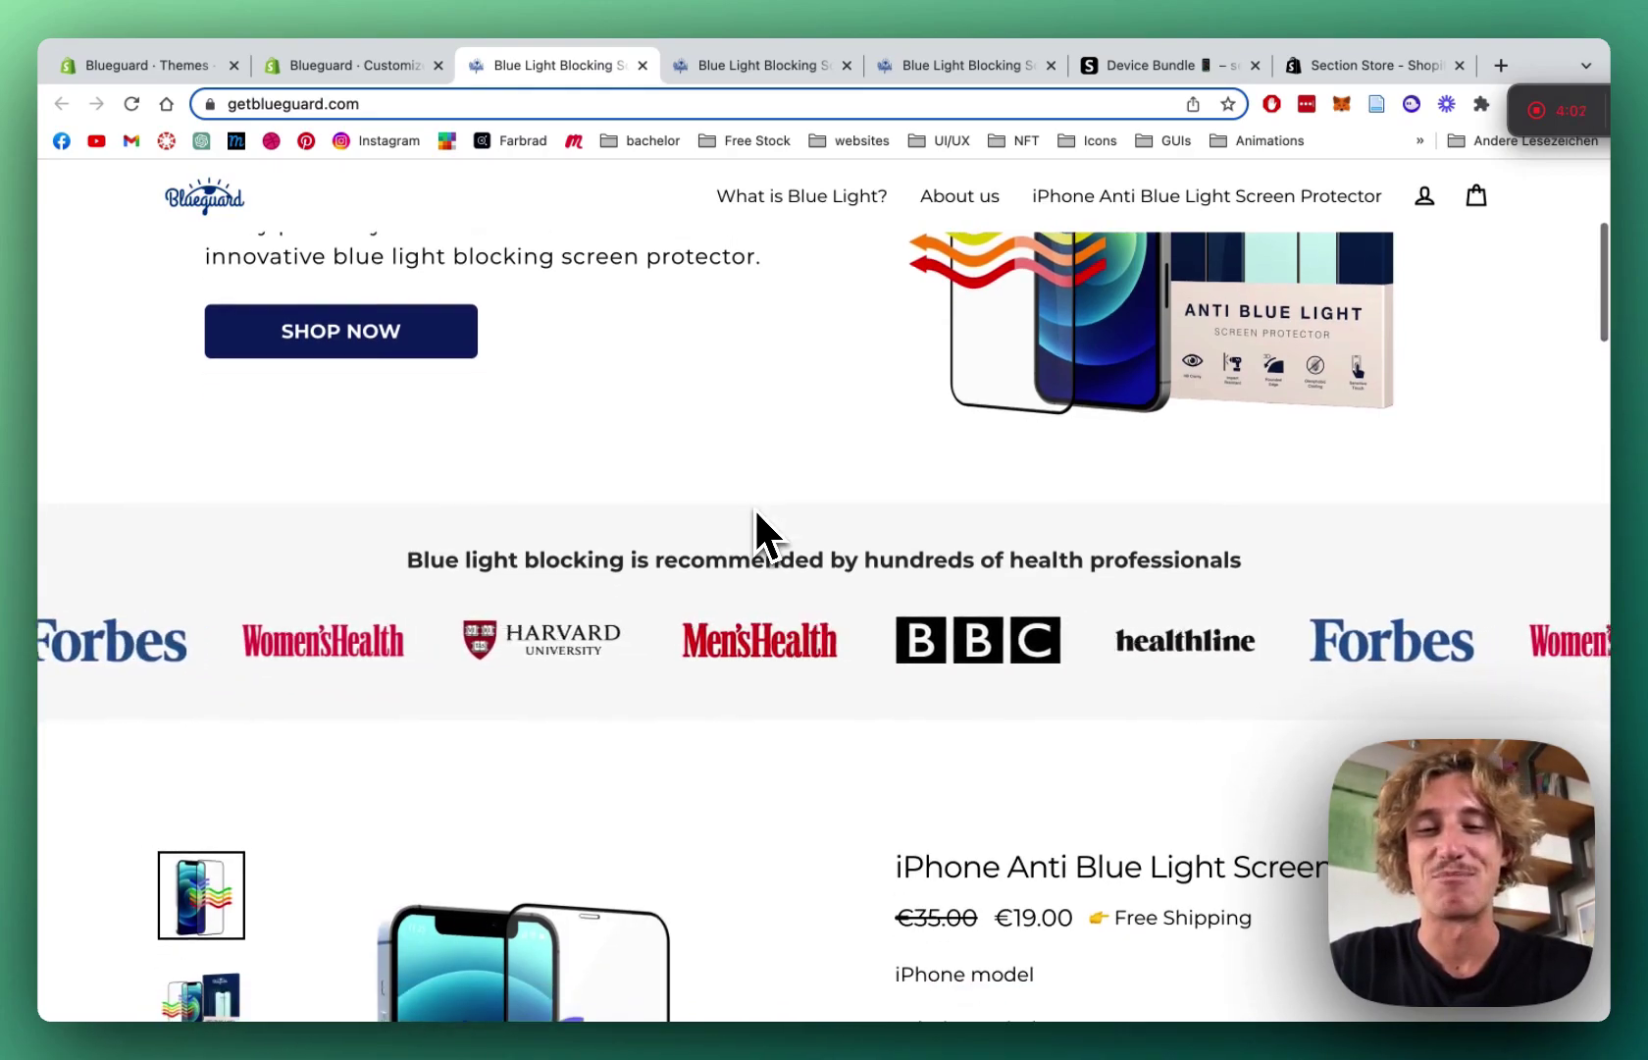